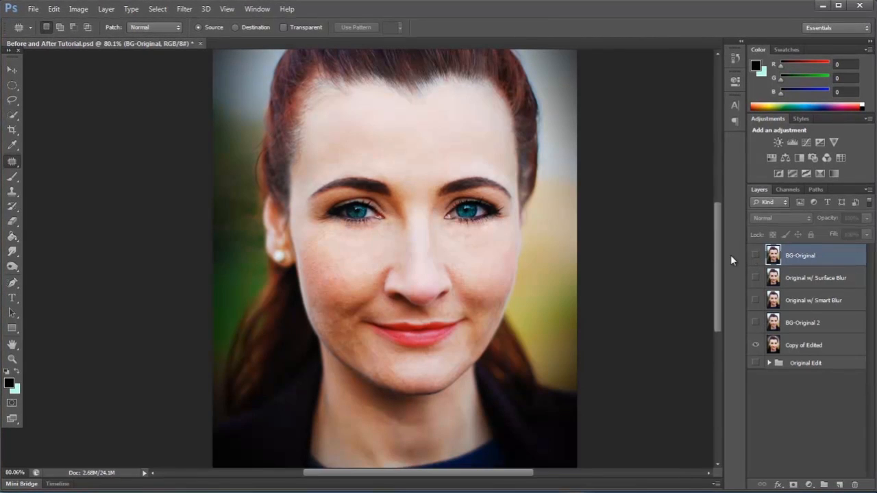
Compare the BG-Original layer with the Original w/ Surface Blur version, examining the skin and eye detail up close.
left_click(755, 256)
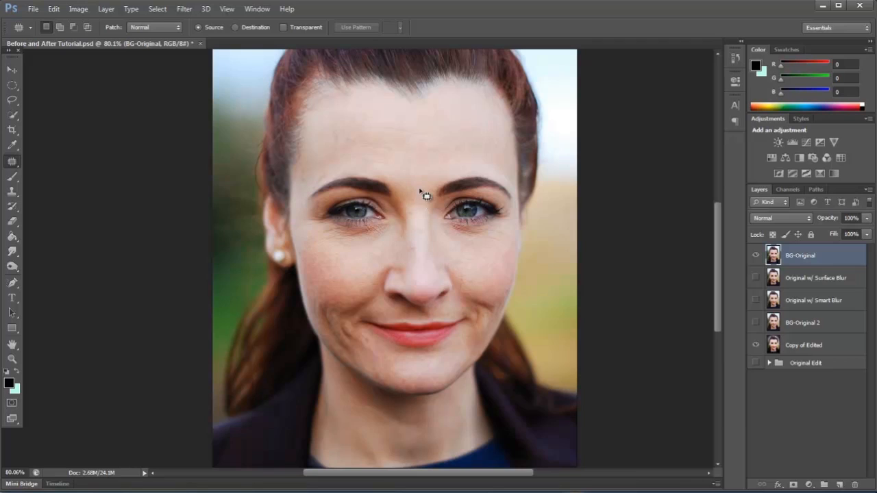
left_click(756, 256)
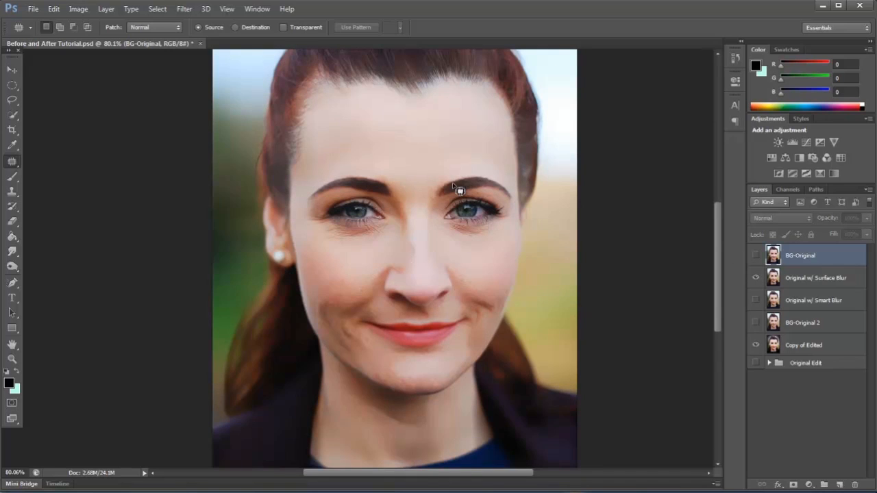
left_click(184, 8)
key("Escape")
key("v")
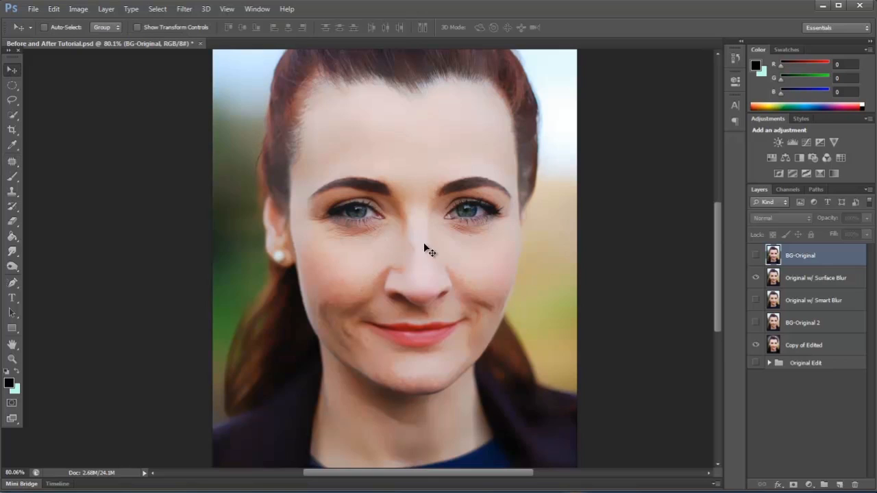
scroll(423, 245, "up", 8)
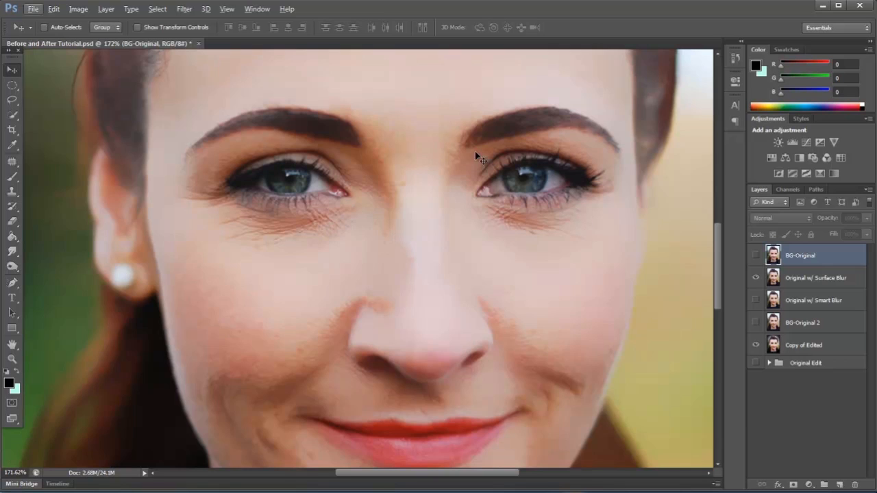
scroll(402, 224, "down", 4)
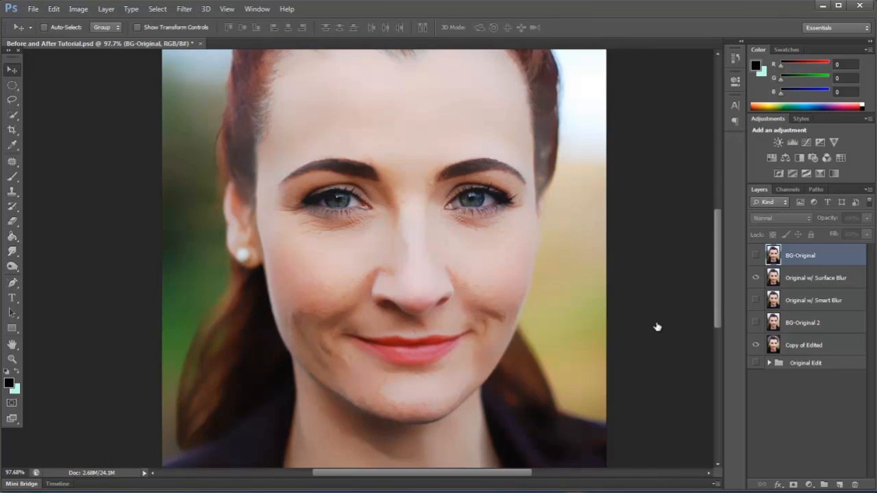
Show Original w/ Smart Blur in place of the surface blur version and examine the detail around the eyes.
left_click(756, 300)
left_click(755, 278)
left_click(817, 303)
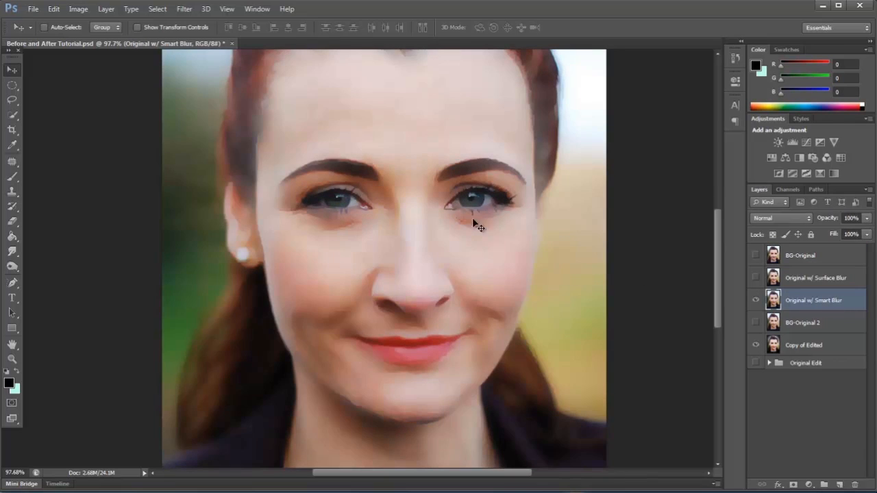
scroll(407, 281, "down", 1)
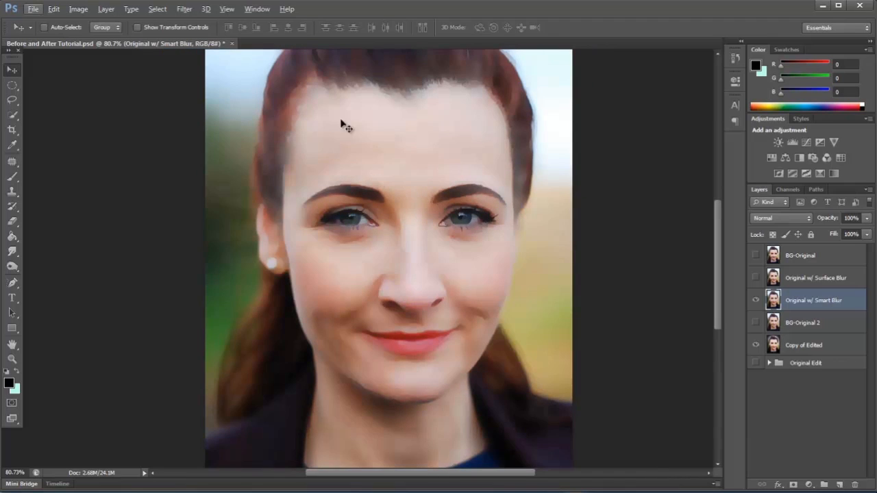
scroll(389, 220, "up", 3)
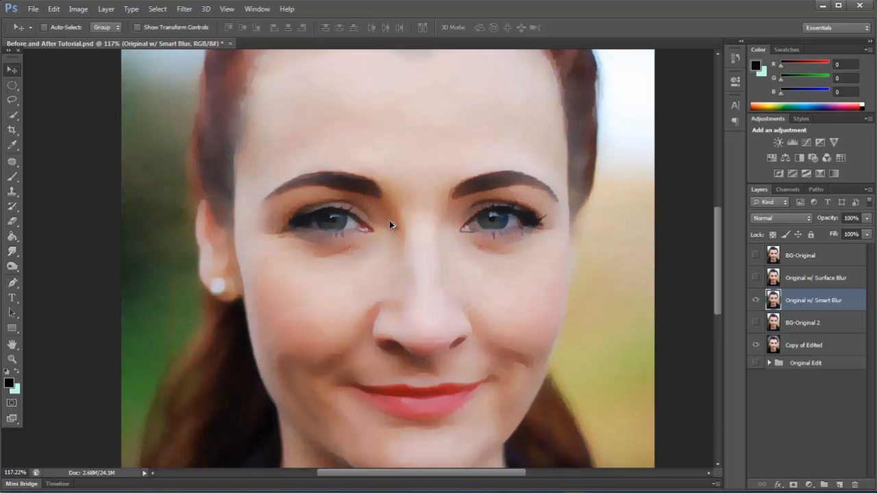
scroll(337, 245, "up", 4)
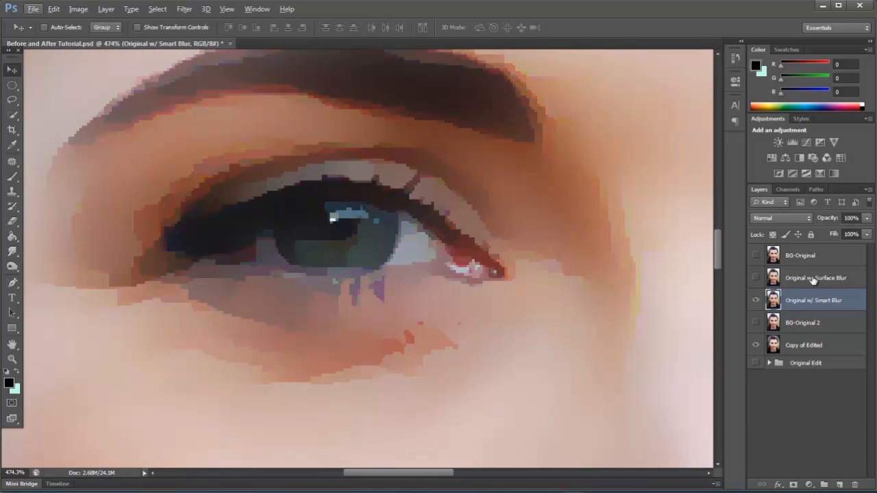
scroll(251, 222, "down", 7)
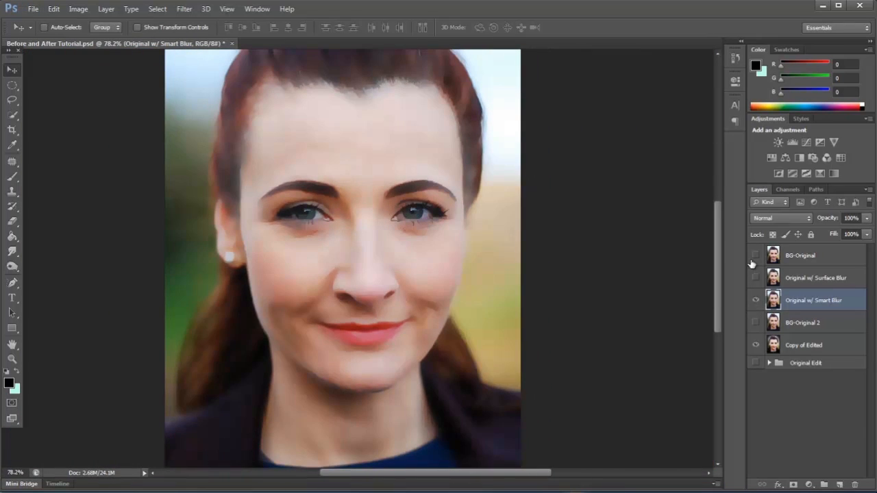
Hide the smart blur layer and compare BG-Original with Copy of Edited, examining the full portrait and the skin.
left_click(756, 255)
left_click(755, 300)
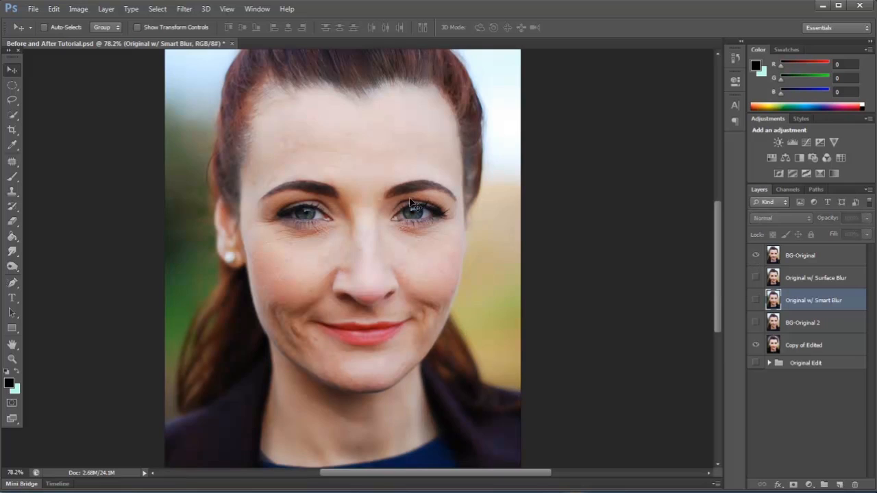
left_click(756, 255)
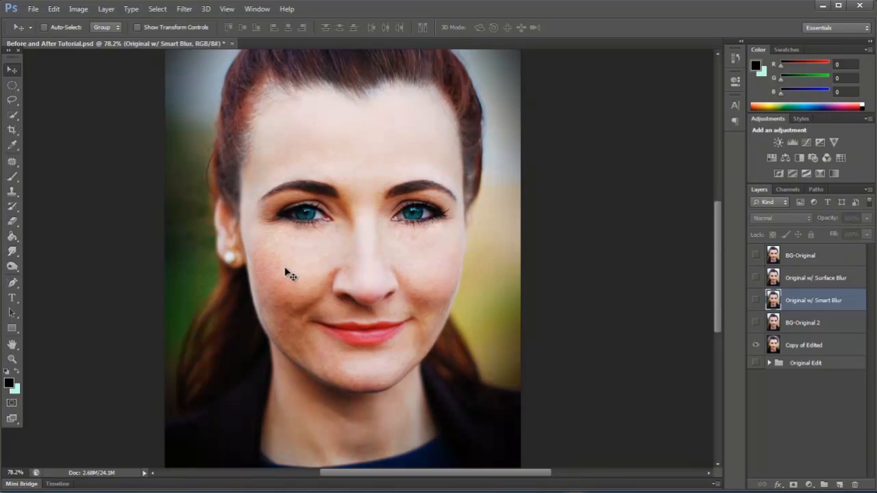
scroll(410, 324, "down", 2)
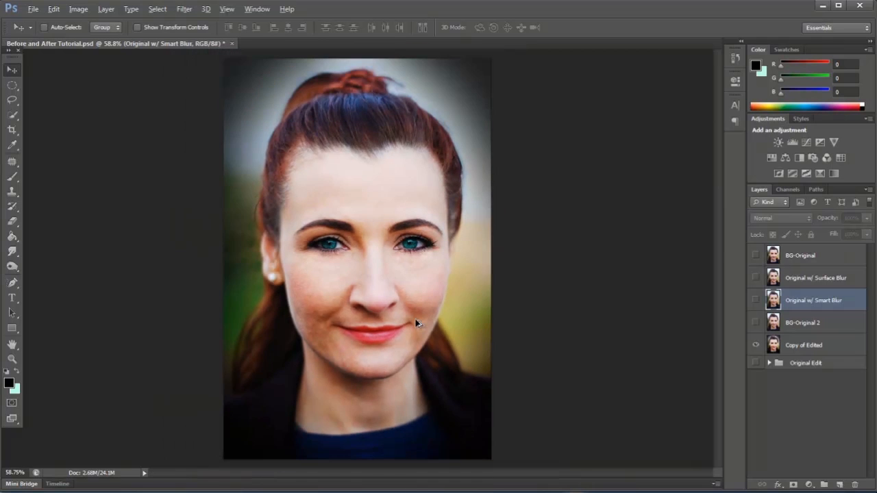
left_click(756, 257)
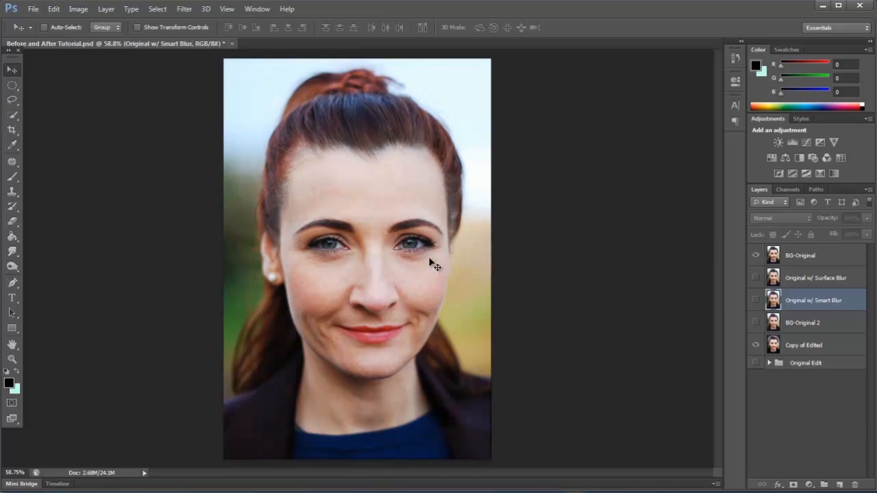
left_click(756, 256)
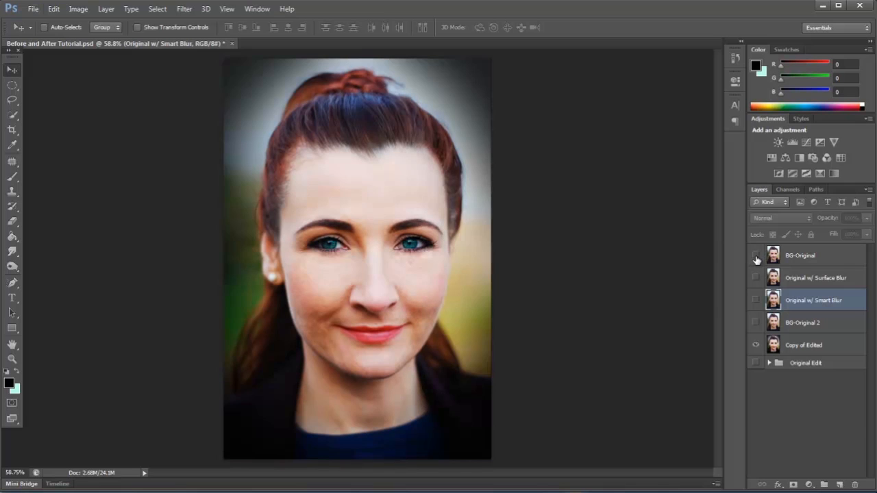
scroll(384, 325, "up", 3)
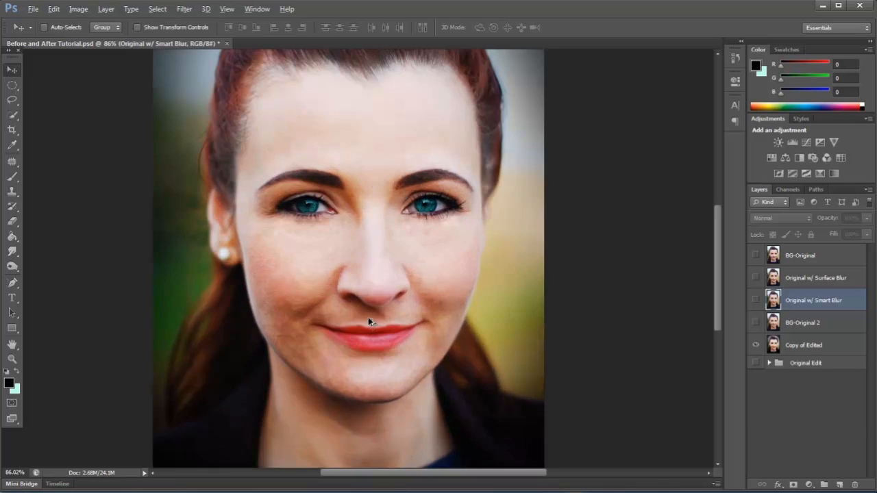
scroll(370, 217, "up", 3)
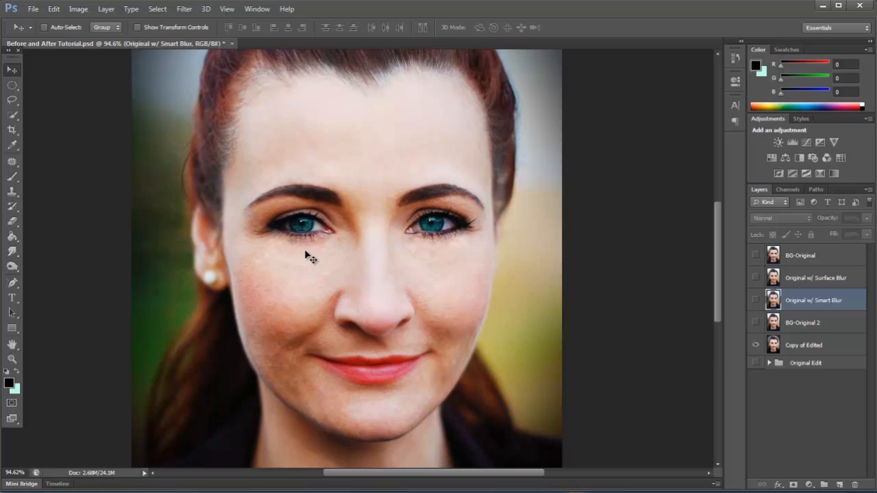
Show BG-Original instead of Copy of Edited, make two duplicates of it at the top of the layer stack, and hide the original.
left_click(756, 255)
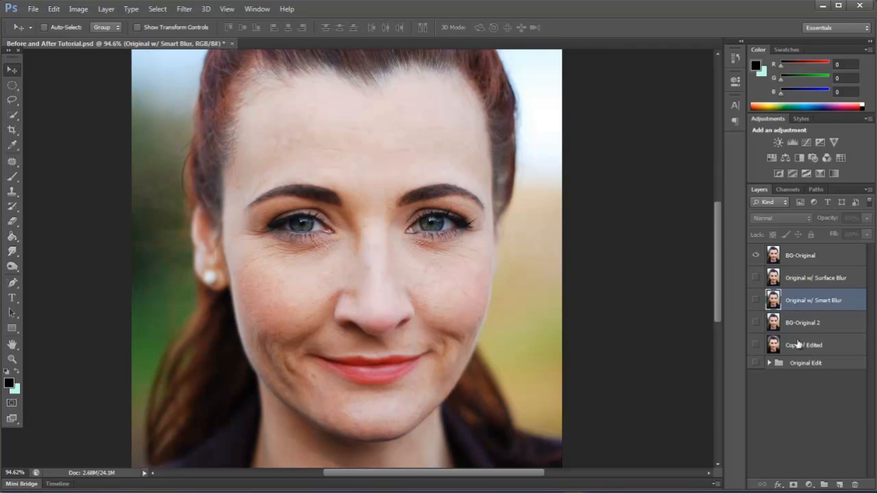
left_click(812, 260)
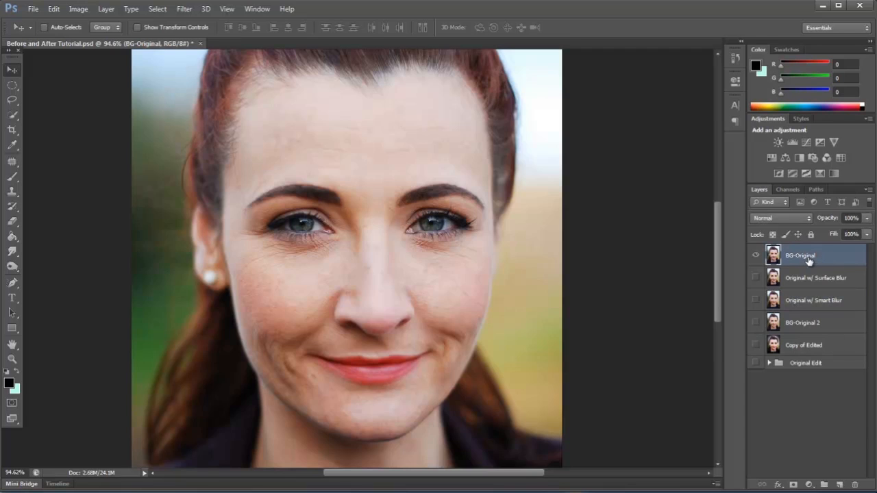
left_click_drag(835, 254, 844, 476)
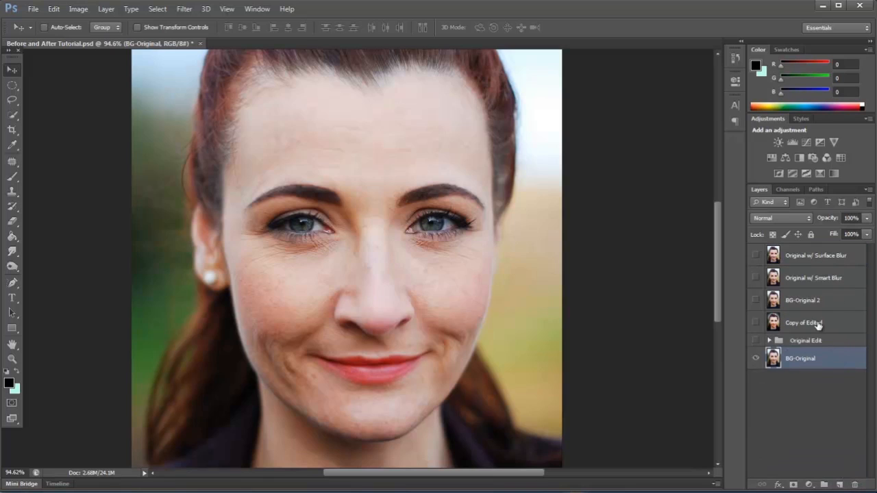
left_click_drag(836, 357, 840, 483)
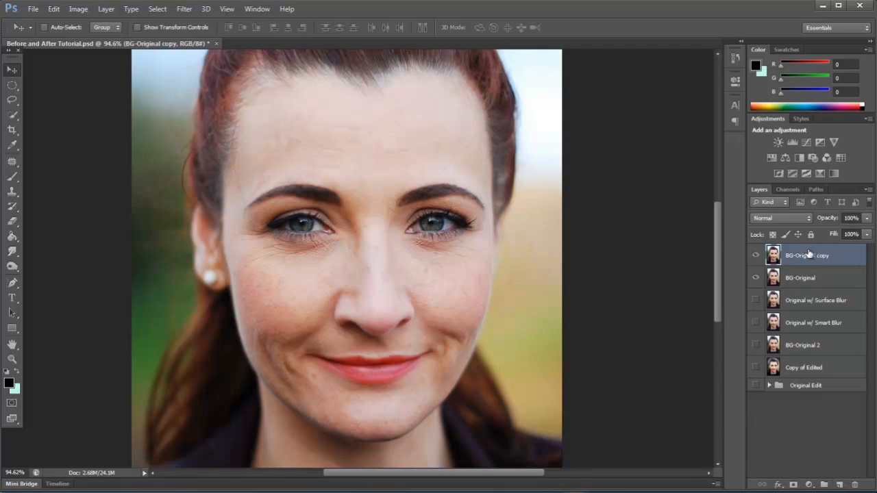
left_click_drag(814, 255, 839, 484)
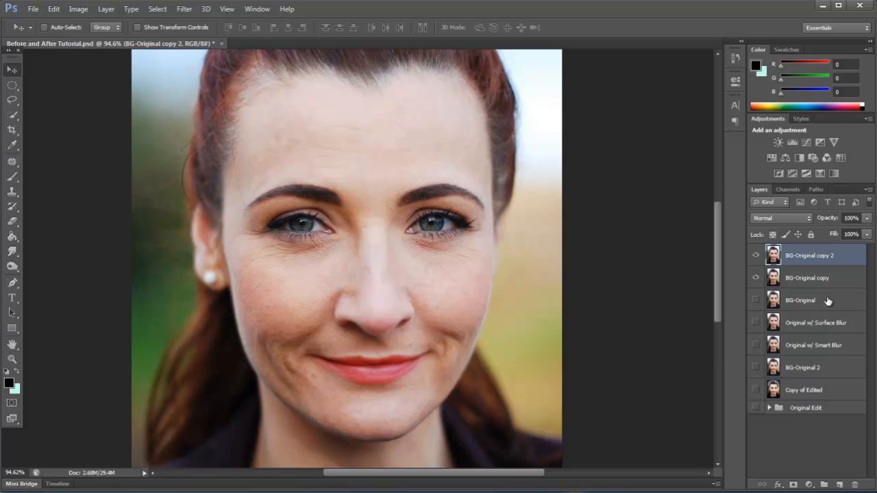
Rename the lower BG-Original duplicate as Color and the upper one as Texture.
left_click(820, 279)
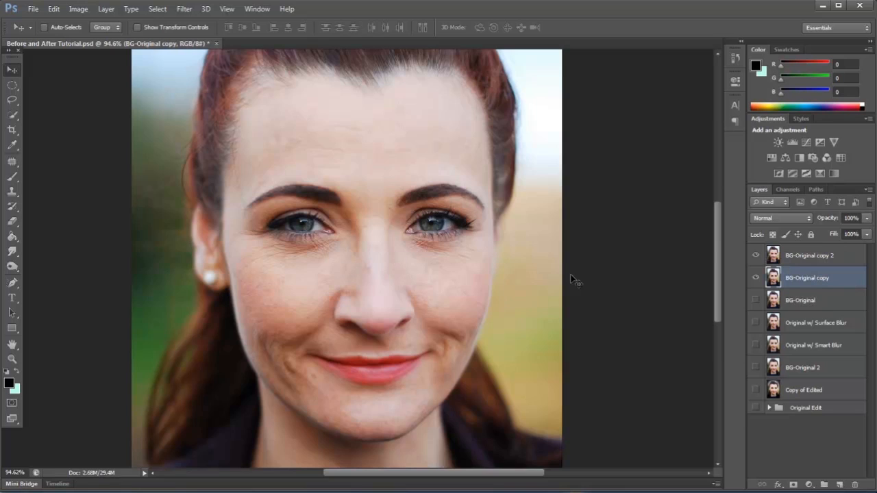
double_click(811, 278)
type("Color")
double_click(821, 255)
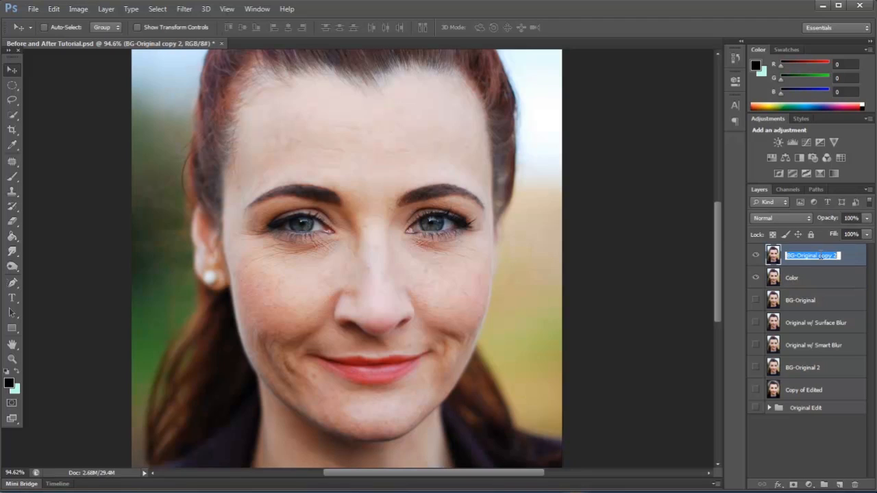
type("Texture")
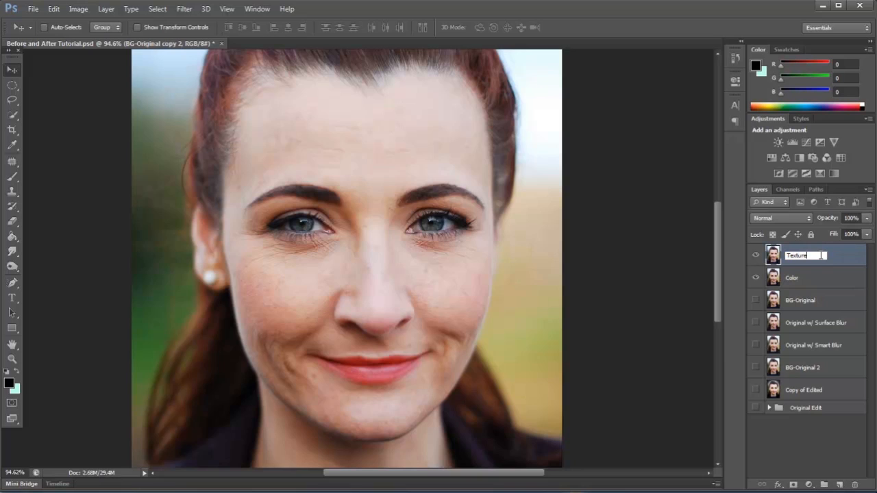
Hide the Texture layer and apply a Gaussian Blur with a 13.5-pixel radius to the Color layer.
left_click(837, 277)
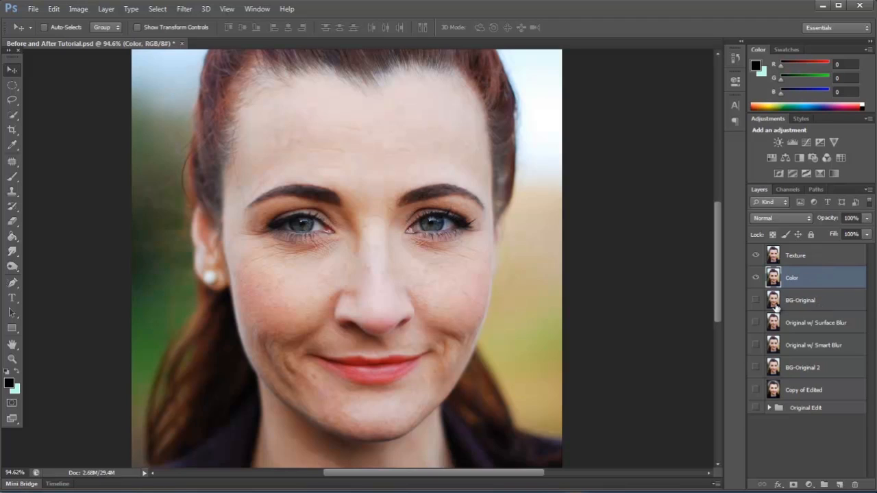
left_click(756, 255)
left_click(184, 9)
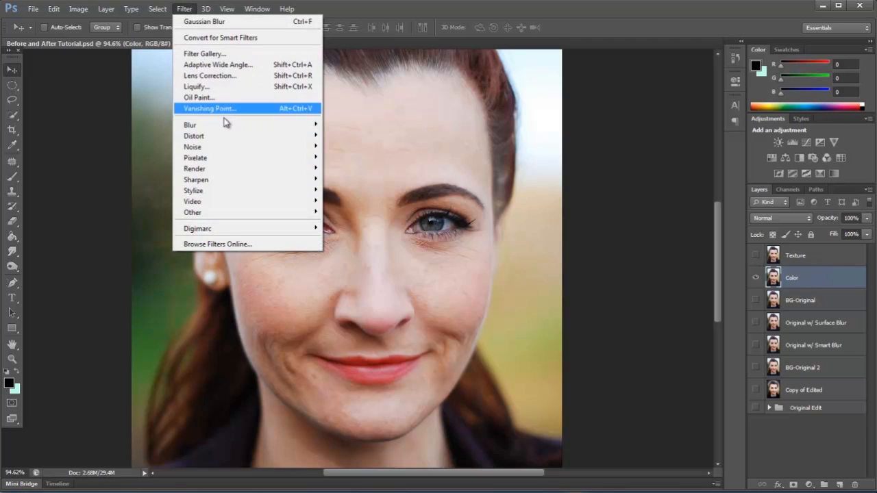
mouse_move(214, 127)
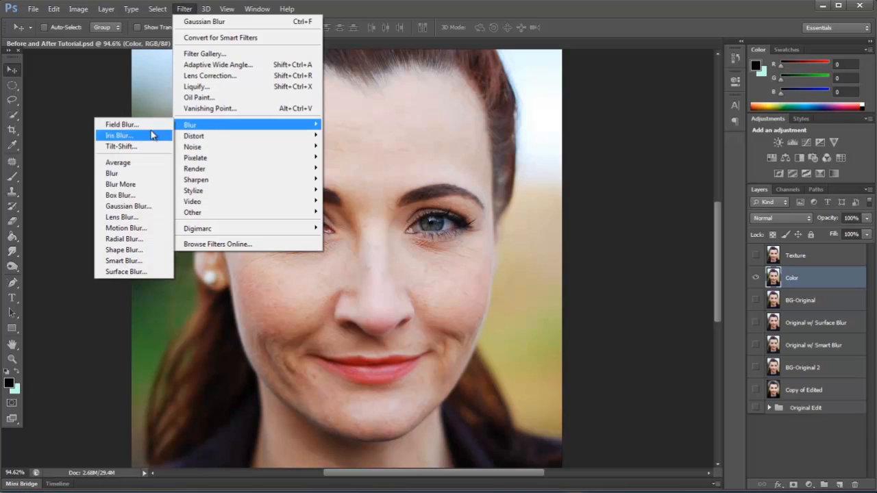
left_click(134, 209)
left_click(550, 230)
left_click(549, 230)
left_click(550, 230)
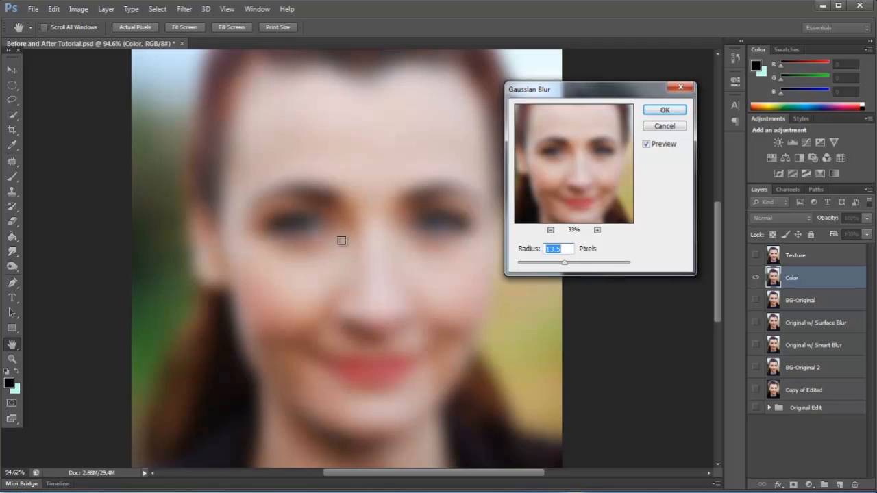
left_click(662, 110)
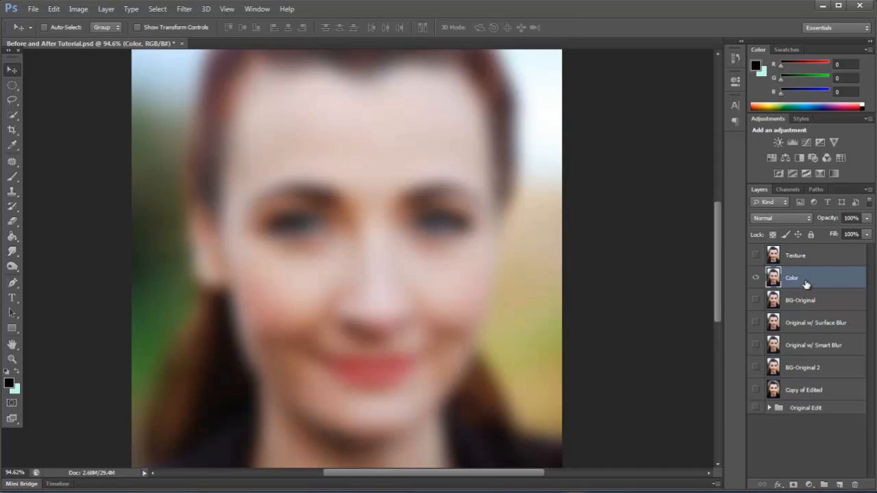
Show the Texture layer and open Apply Image for it, with Before and After Tutorial.psd as source and Color as the source layer.
left_click(827, 258)
left_click(756, 255)
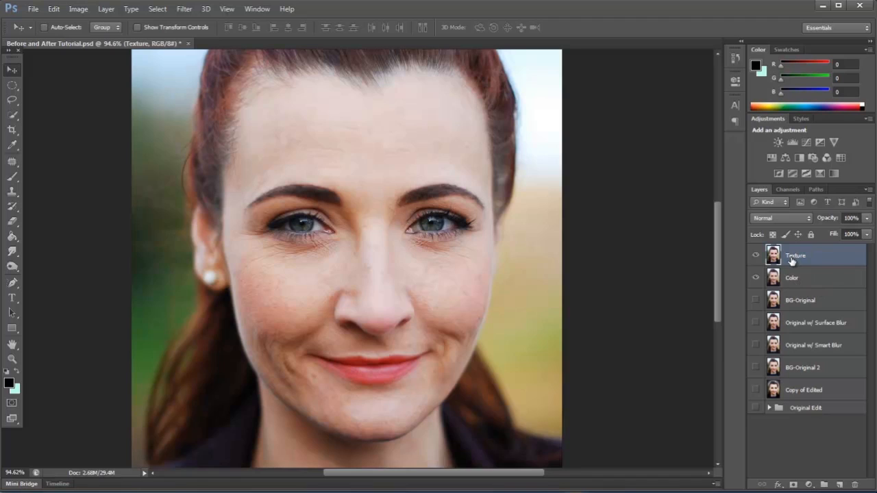
left_click(78, 9)
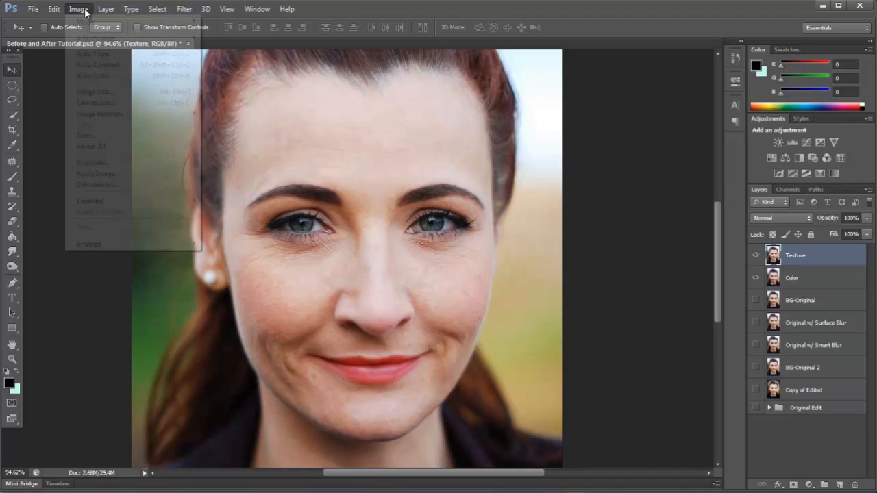
left_click(102, 174)
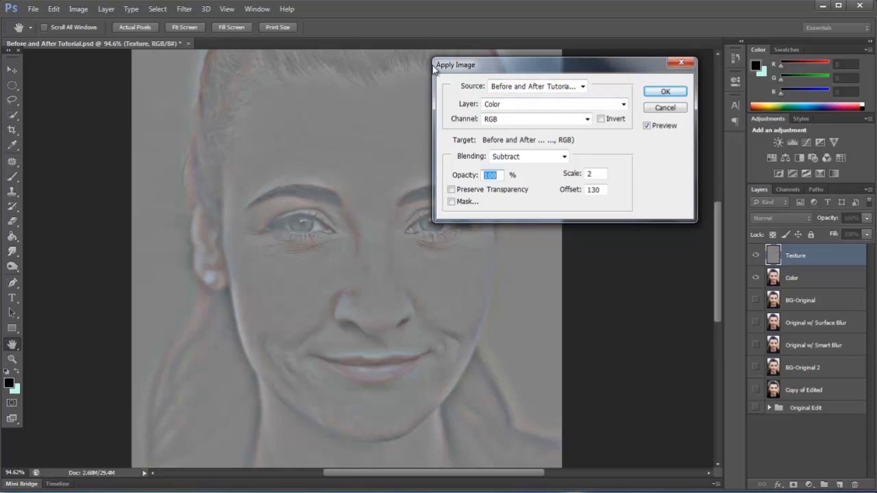
left_click(514, 87)
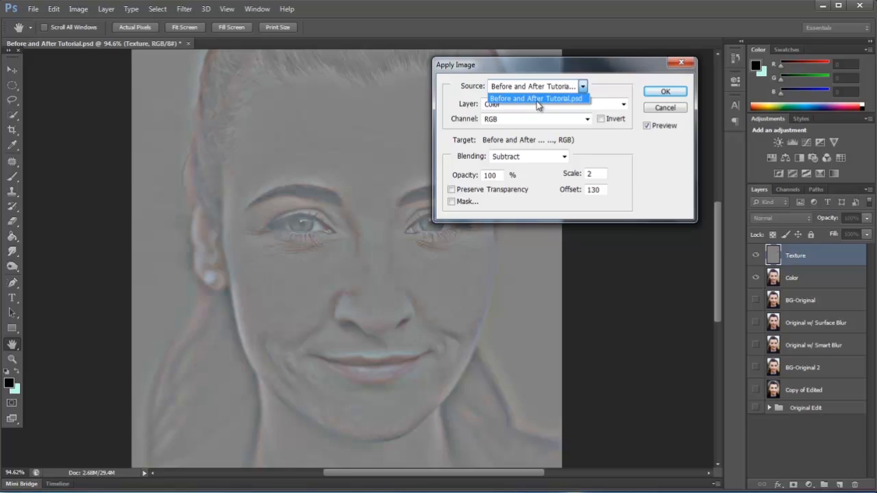
left_click(537, 99)
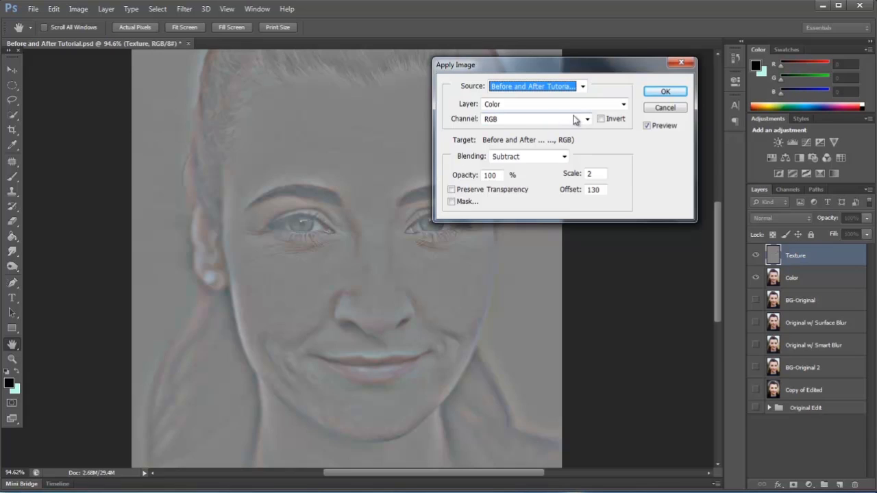
left_click(622, 104)
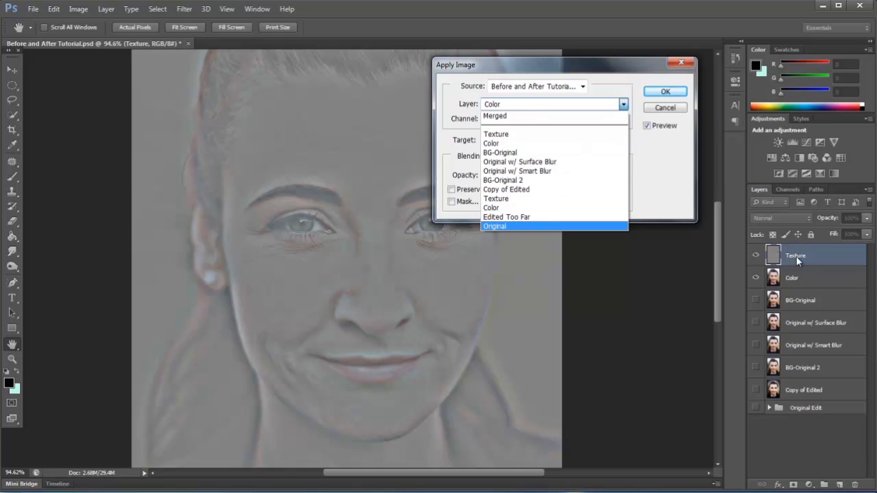
left_click(519, 144)
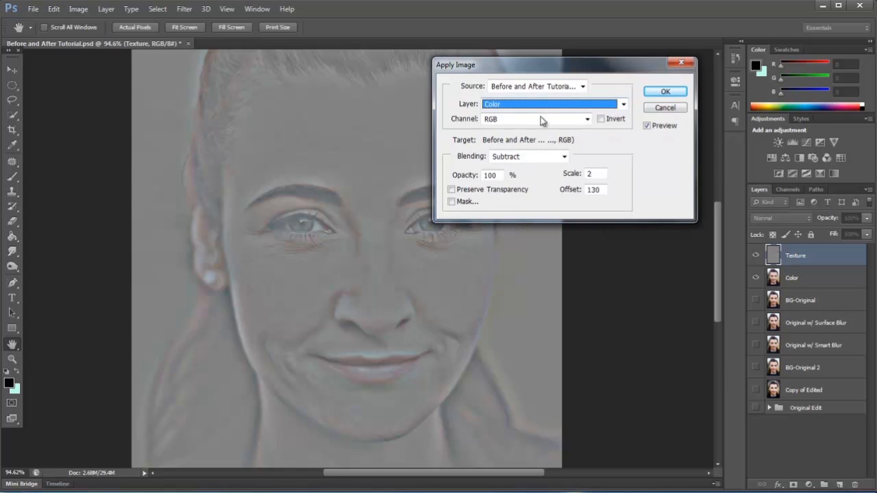
Try Add blending with Invert enabled, Scale 1 and Offset 0 for the Apply Image operation.
left_click(524, 166)
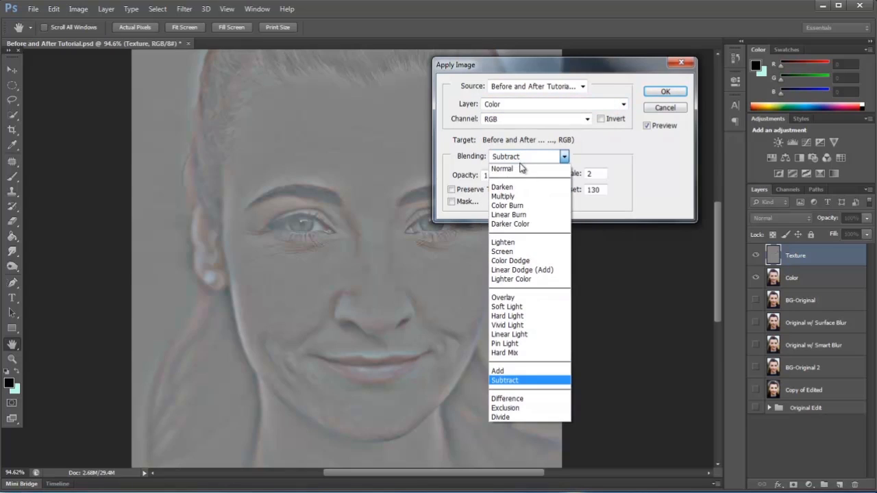
left_click(508, 372)
left_click(601, 119)
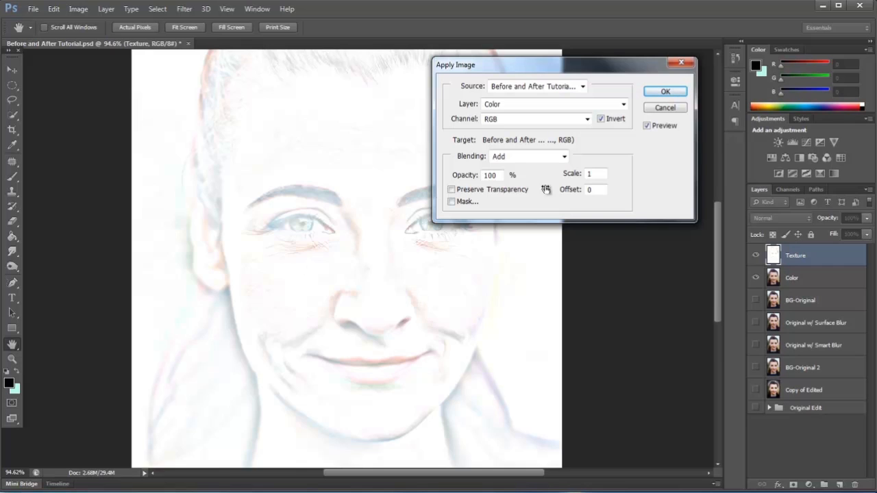
Apply the Color layer to Texture with Subtract blending, Invert off and Scale 2, and set Texture's blend mode to Linear Light.
left_click(564, 156)
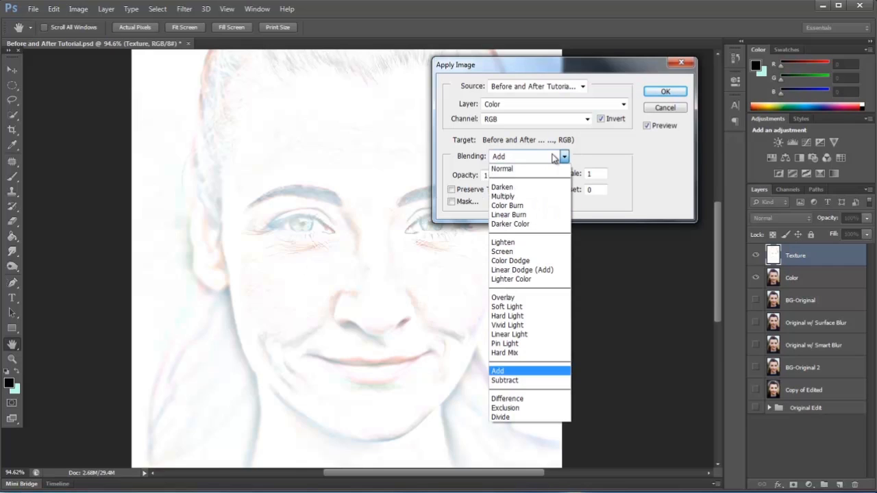
left_click(532, 381)
left_click(600, 120)
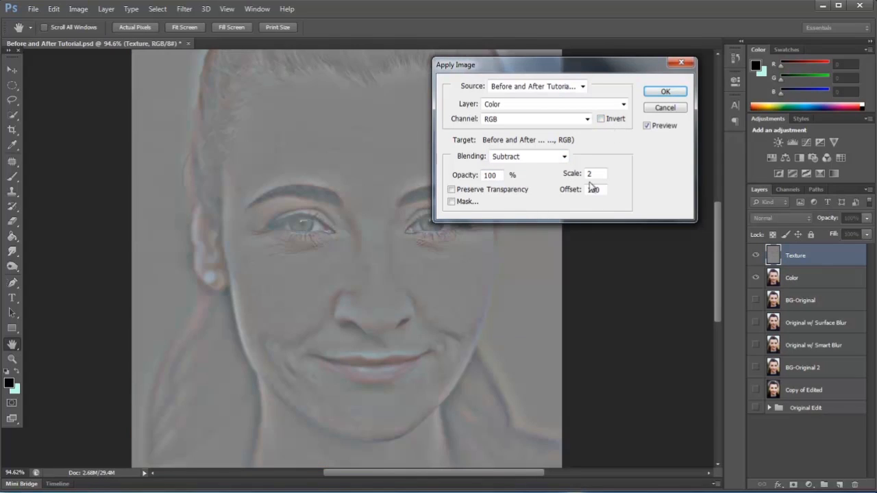
left_click_drag(570, 176, 630, 181)
left_click(666, 91)
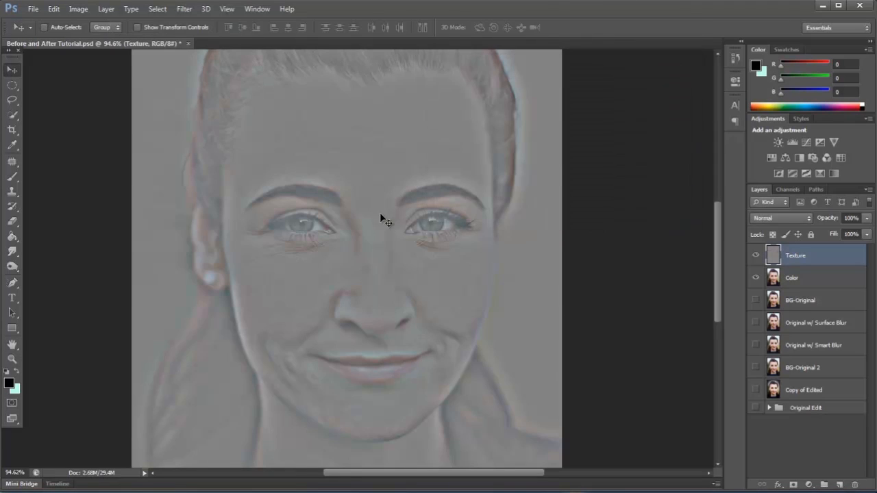
left_click(790, 217)
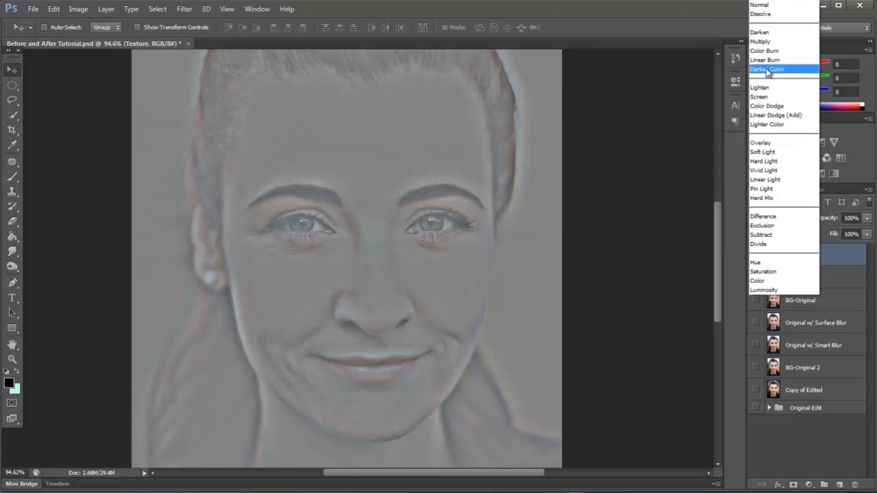
left_click(768, 180)
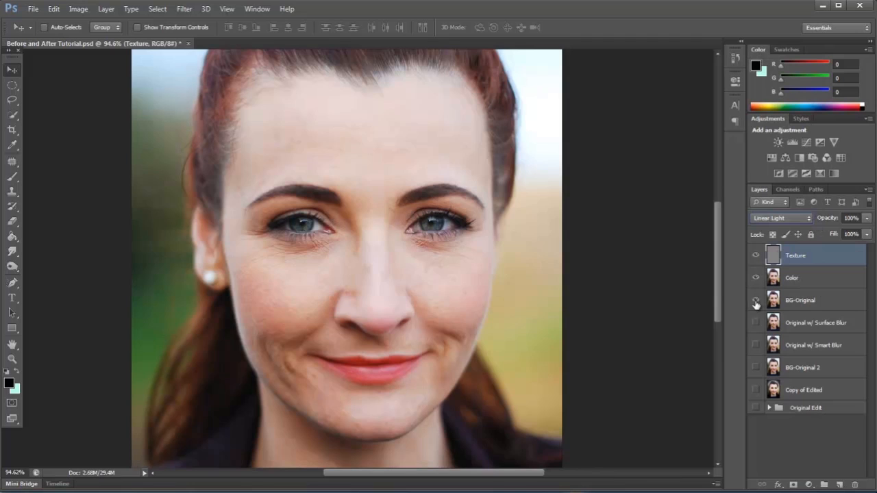
Compare the combined Texture and Color layers with BG-Original by toggling their visibility, leaving both layers shown.
left_click_drag(762, 256, 760, 279)
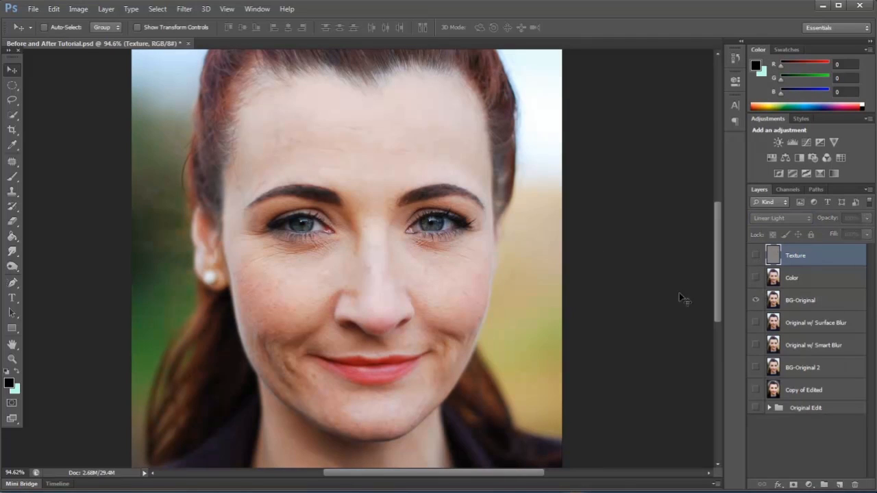
left_click_drag(755, 256, 757, 277)
left_click(757, 256)
left_click_drag(756, 255, 756, 276)
left_click(756, 255)
left_click(756, 278)
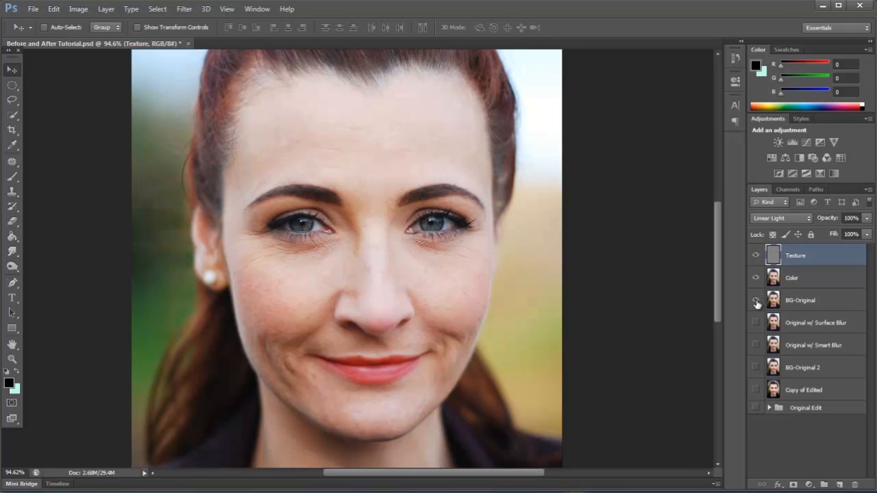
Select the Color layer, inspect it with Texture temporarily hidden, and activate the Clone Stamp tool.
left_click(811, 279)
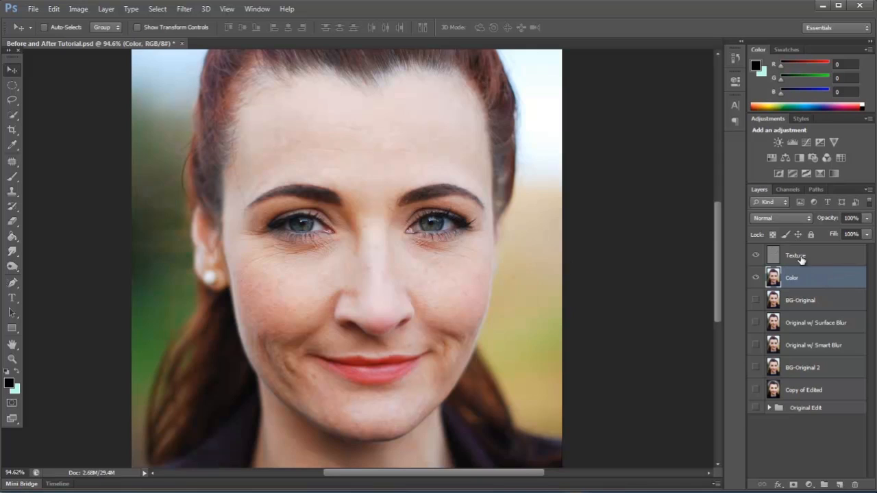
left_click(755, 256)
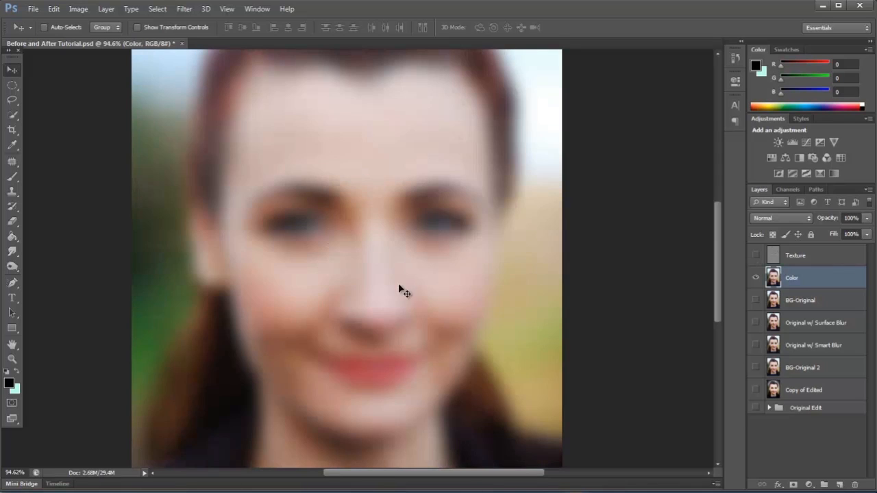
left_click(15, 194)
left_click(60, 193)
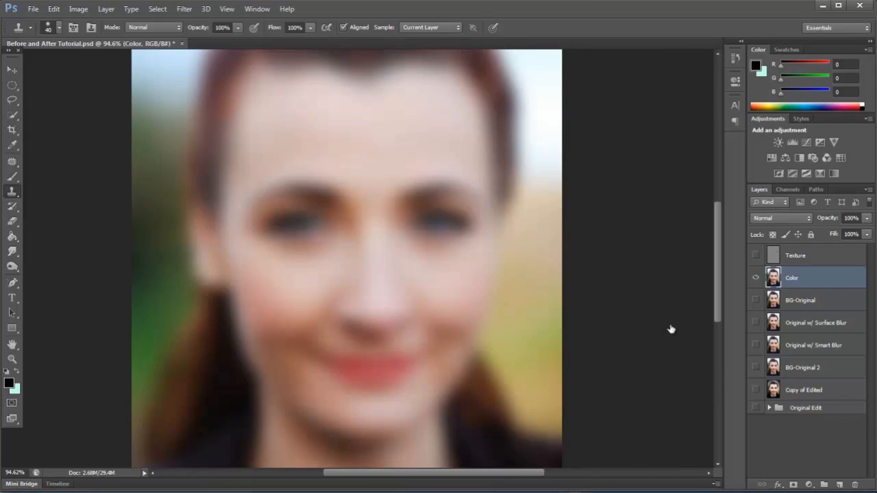
left_click(755, 256)
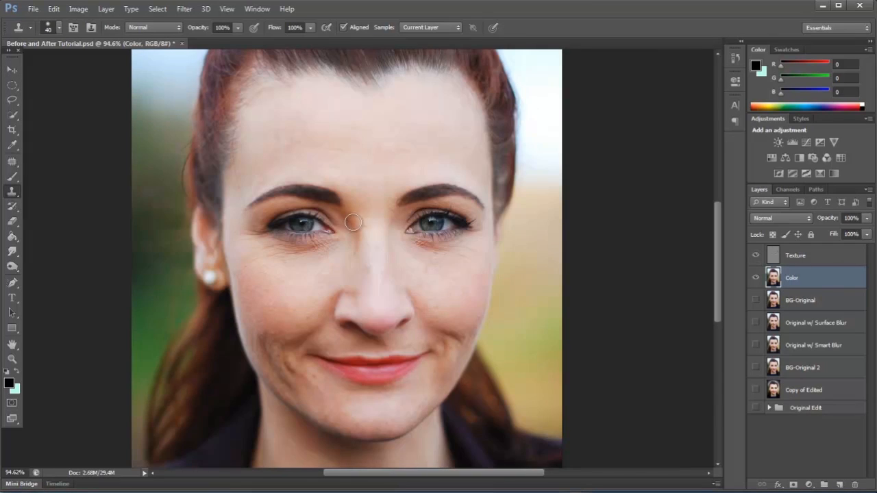
Try cloning cheek color over the skin directly beneath the right-hand eye on the Color layer with a 40-pixel brush.
scroll(477, 261, "up", 5)
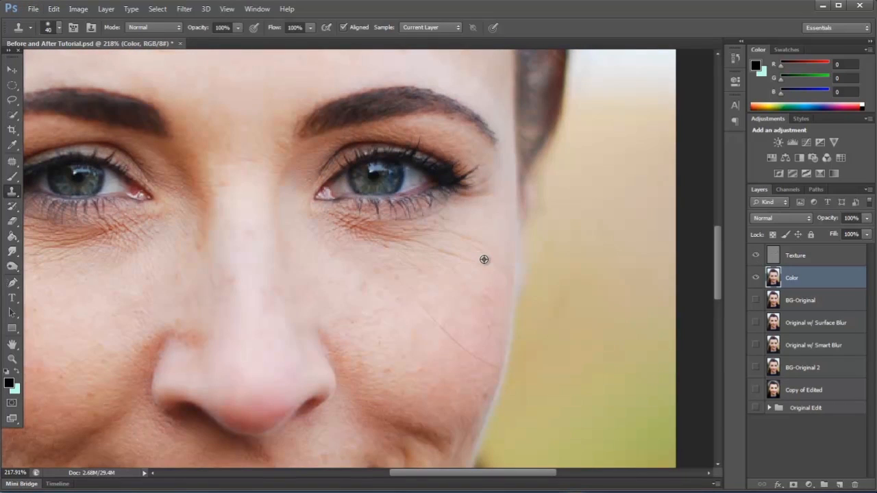
left_click(484, 259, "alt")
mouse_move(446, 215)
left_mouse_down()
mouse_move(374, 222)
mouse_move(343, 214)
left_mouse_up()
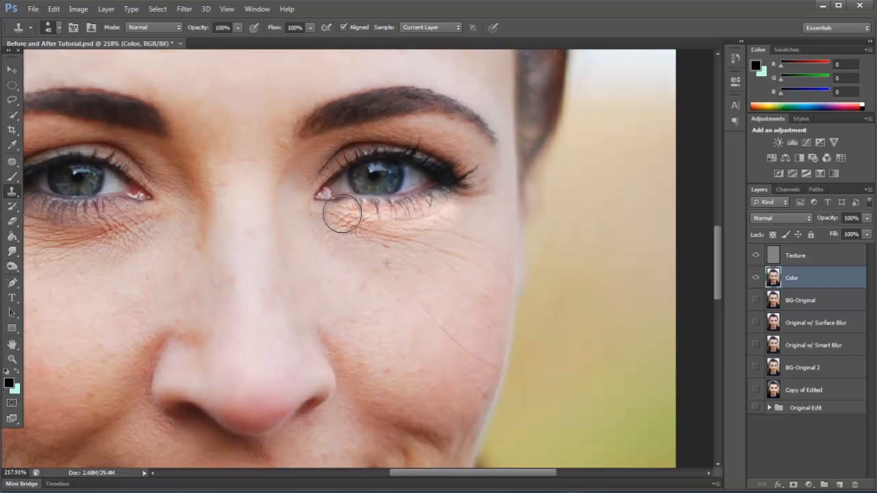
scroll(501, 294, "down", 5)
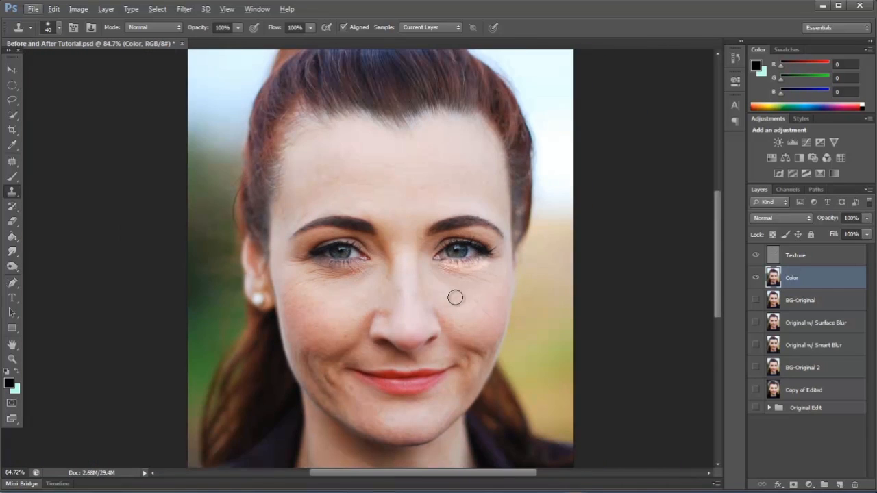
Select the Texture layer and use the Patch Tool to replace the small blemishes on the forehead above the left-hand eyebrow.
key("alt+bracketright")
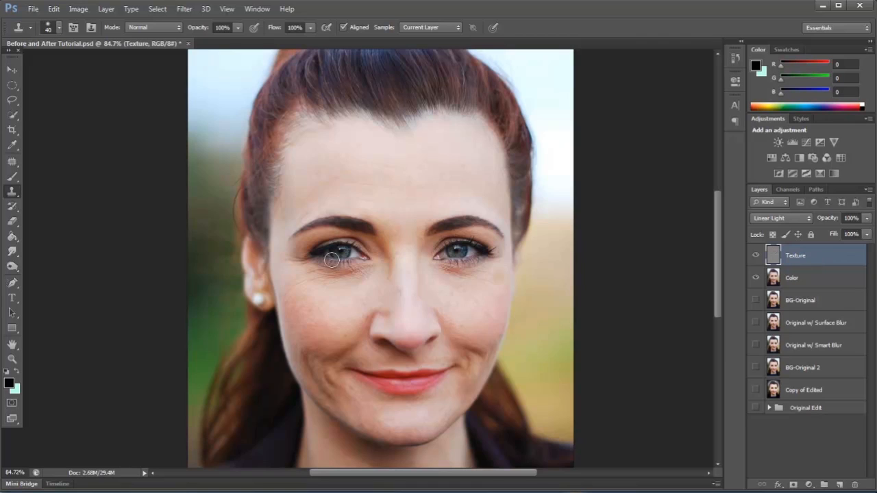
left_click(13, 161)
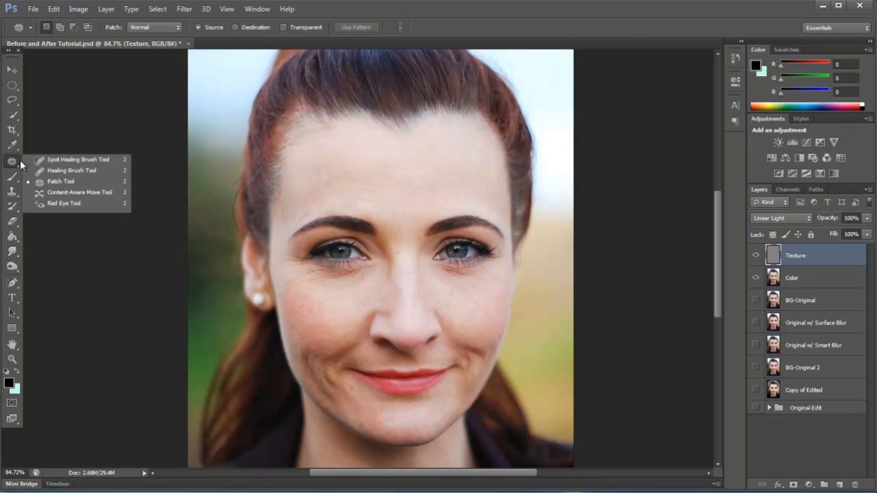
left_click(55, 183)
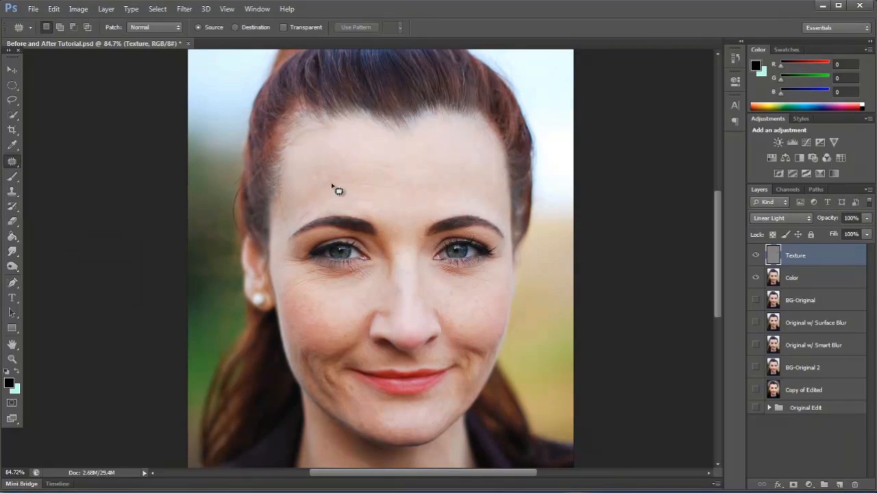
scroll(350, 187, "up", 10)
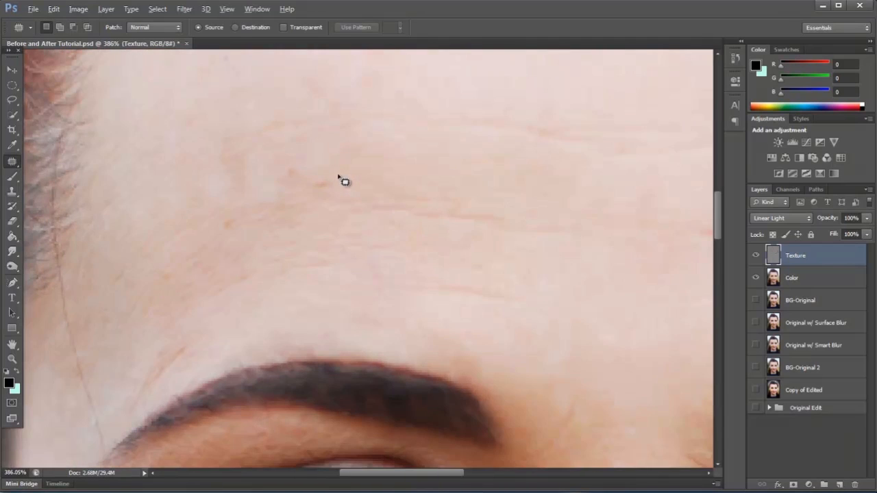
mouse_move(335, 175)
left_mouse_down()
mouse_move(318, 200)
mouse_move(342, 175)
mouse_move(396, 172)
mouse_move(403, 199)
left_mouse_up()
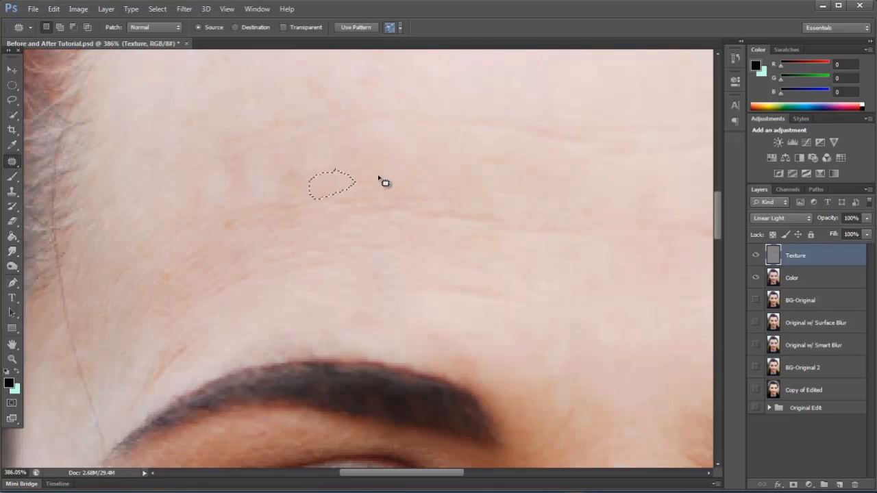
mouse_move(305, 165)
left_mouse_down()
mouse_move(282, 185)
mouse_move(308, 160)
mouse_move(296, 159)
mouse_move(364, 170)
left_mouse_up()
mouse_move(235, 151)
left_mouse_down()
mouse_move(230, 184)
mouse_move(255, 161)
mouse_move(239, 155)
mouse_move(234, 160)
mouse_move(273, 164)
left_mouse_up()
left_click(358, 188)
Patch the spots nearer the left-hand hairline and the left end of the upper forehead line on the Texture layer.
mouse_move(234, 212)
left_mouse_down()
mouse_move(210, 219)
mouse_move(232, 218)
left_mouse_up()
mouse_move(230, 147)
left_mouse_down()
mouse_move(252, 171)
mouse_move(219, 166)
left_mouse_up()
left_click(343, 160)
mouse_move(259, 123)
left_mouse_down()
mouse_move(214, 152)
mouse_move(298, 153)
mouse_move(309, 121)
mouse_move(257, 124)
left_mouse_up()
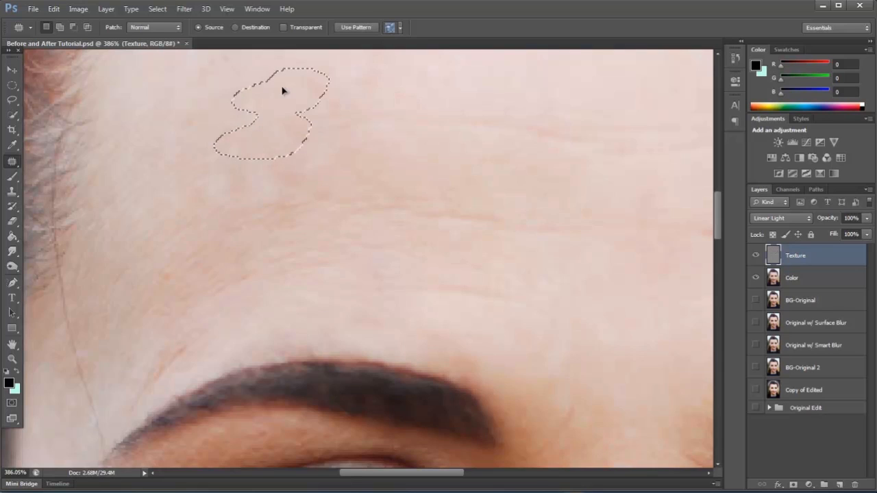
mouse_move(347, 112)
left_mouse_down()
mouse_move(313, 117)
mouse_move(377, 133)
mouse_move(360, 109)
left_mouse_up()
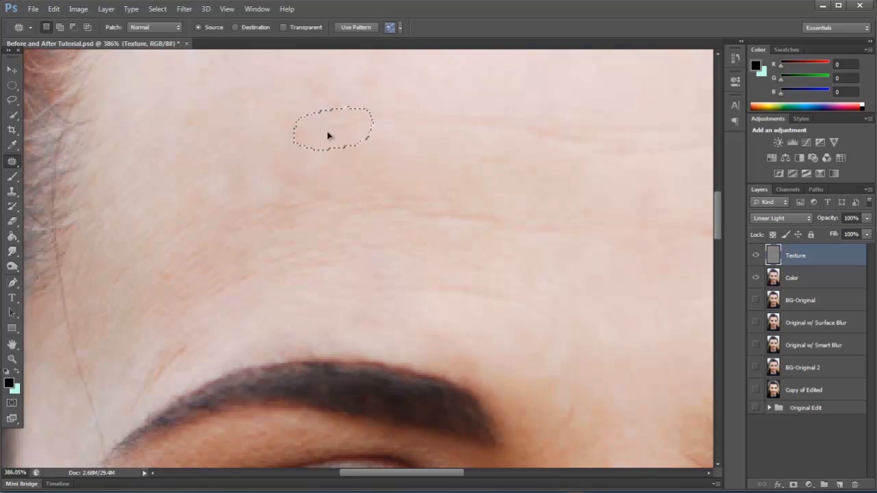
left_click_drag(347, 170, 466, 157)
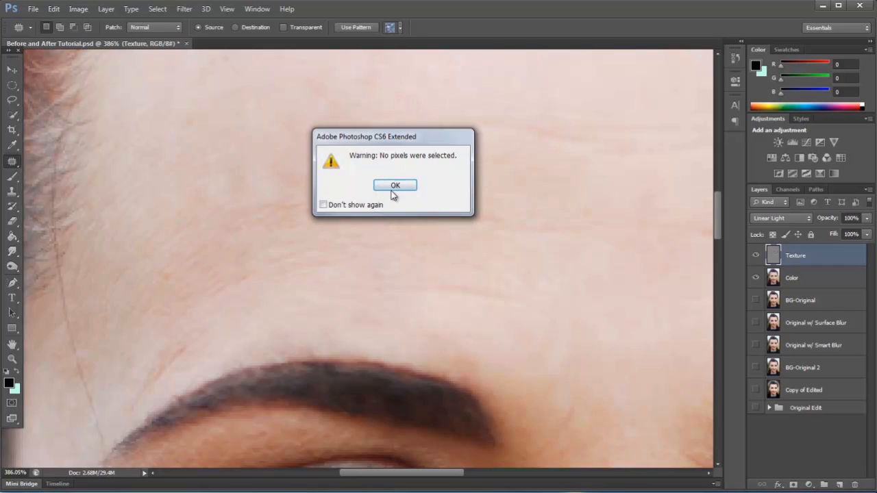
left_click(396, 185)
mouse_move(400, 108)
left_mouse_down()
mouse_move(451, 122)
mouse_move(441, 111)
left_mouse_up()
left_click(370, 174)
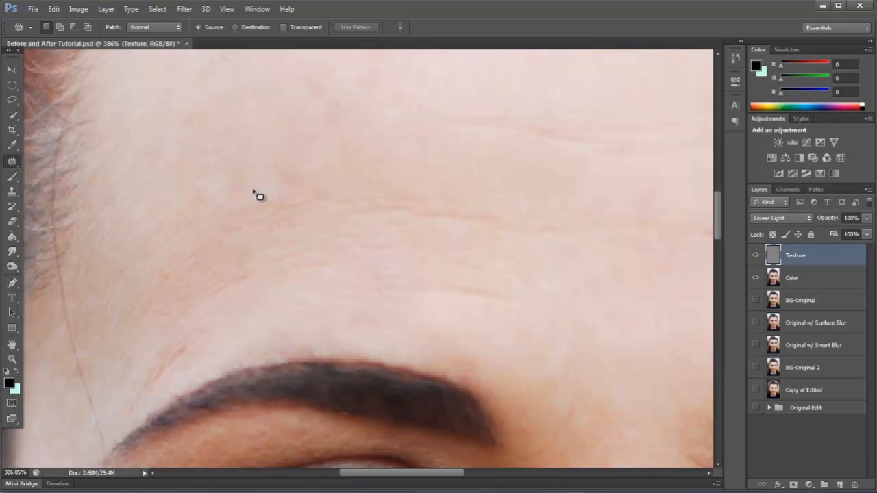
Patch the remaining uneven skin texture above the lower forehead lines, between the left-hand hairline and mid-forehead.
mouse_move(248, 165)
left_mouse_down()
mouse_move(285, 150)
mouse_move(262, 182)
mouse_move(224, 192)
mouse_move(295, 191)
mouse_move(252, 153)
left_mouse_up()
left_click(409, 169)
mouse_move(278, 176)
left_mouse_down()
mouse_move(334, 181)
mouse_move(367, 171)
left_mouse_up()
left_click(411, 168)
mouse_move(226, 151)
left_mouse_down()
mouse_move(180, 177)
mouse_move(269, 170)
mouse_move(221, 148)
left_mouse_up()
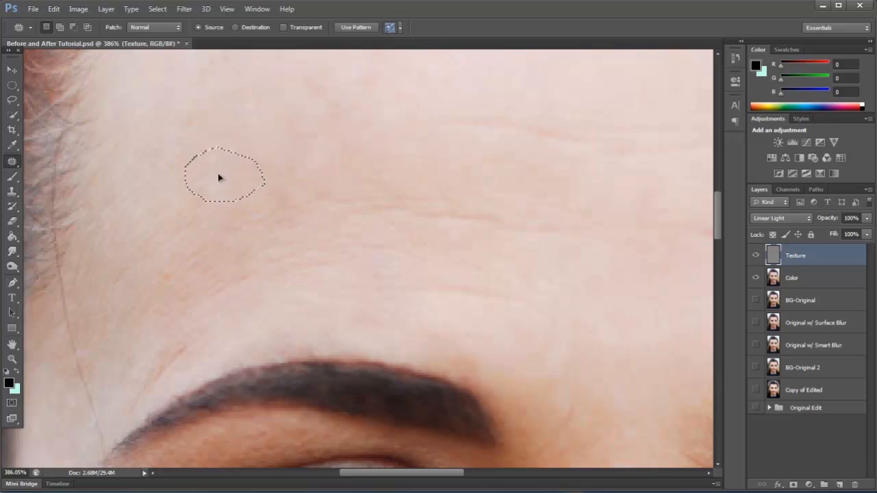
left_click(300, 190)
mouse_move(327, 137)
left_mouse_down()
mouse_move(348, 156)
mouse_move(327, 164)
left_mouse_up()
left_click(438, 164)
scroll(249, 207, "down", 3)
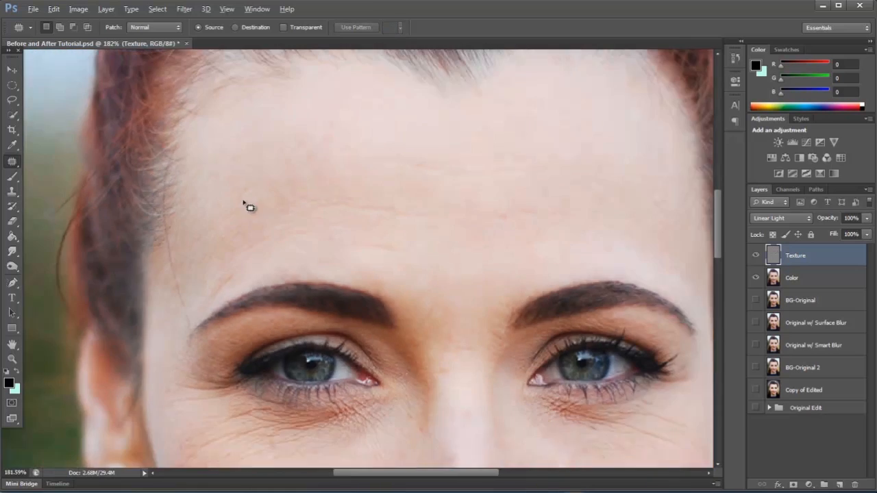
scroll(249, 207, "down", 2)
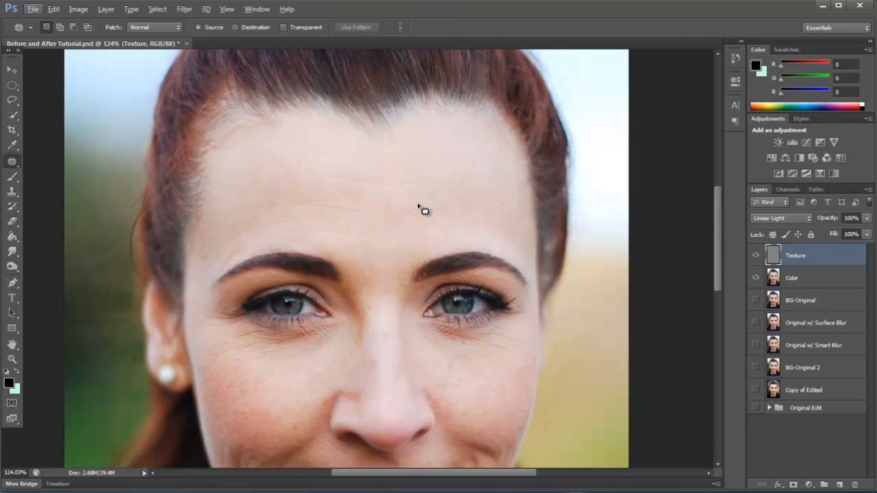
Patch the stray lines on the temple between the left-hand hairline and the outer end of the eyebrow on the Texture layer.
scroll(424, 211, "down", 3)
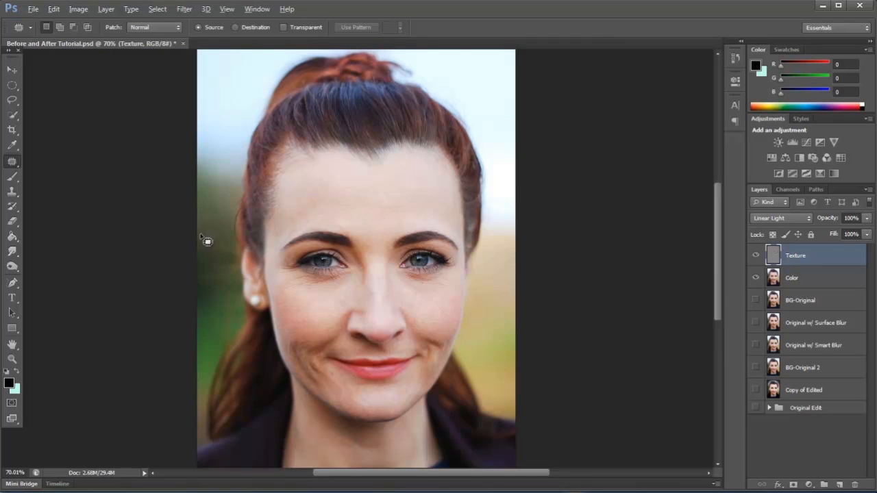
scroll(206, 239, "up", 4)
mouse_move(369, 242)
left_mouse_down()
mouse_move(387, 209)
mouse_move(375, 237)
mouse_move(440, 194)
left_mouse_up()
key("ctrl+d")
mouse_move(381, 209)
left_mouse_down()
mouse_move(365, 224)
mouse_move(394, 206)
mouse_move(367, 196)
mouse_move(414, 176)
left_mouse_up()
key("ctrl+d")
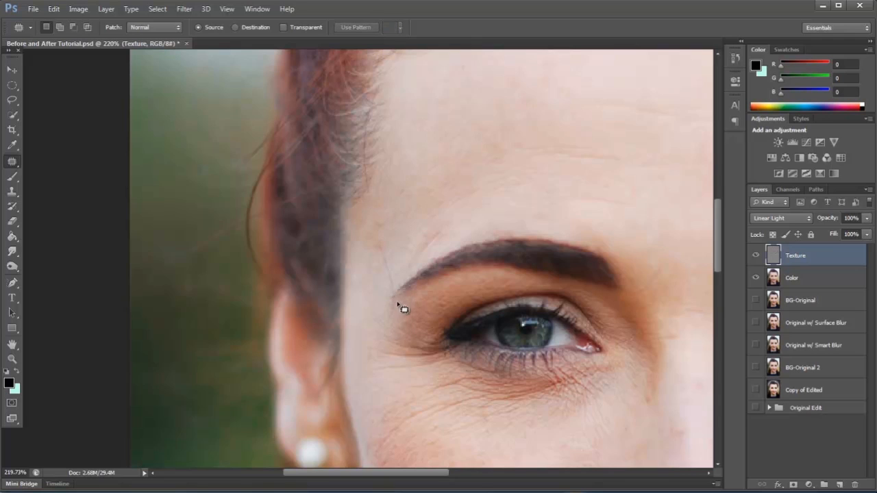
Try patching the skin creases beside the left-hand corner of the mouth on the Texture layer.
key("ctrl+0")
scroll(381, 404, "up", 8)
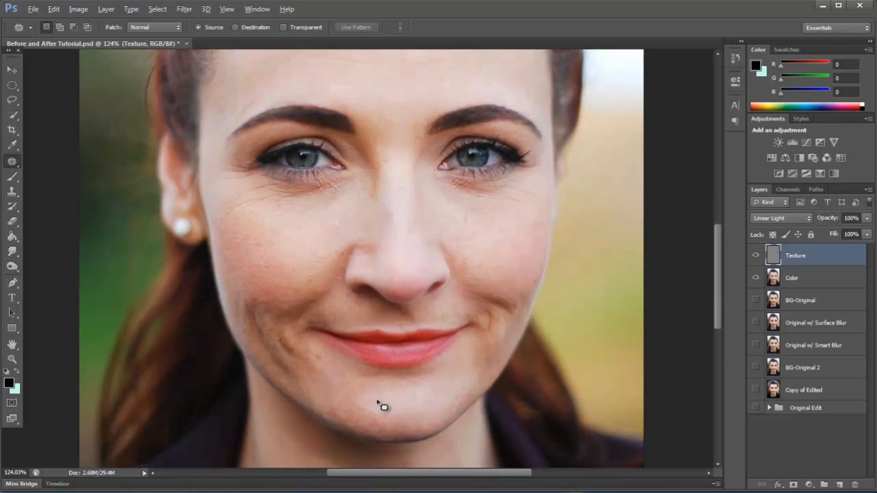
mouse_move(296, 333)
left_mouse_down()
mouse_move(284, 351)
mouse_move(315, 351)
mouse_move(295, 332)
left_mouse_up()
left_click_drag(296, 341, 286, 371)
left_click(327, 370)
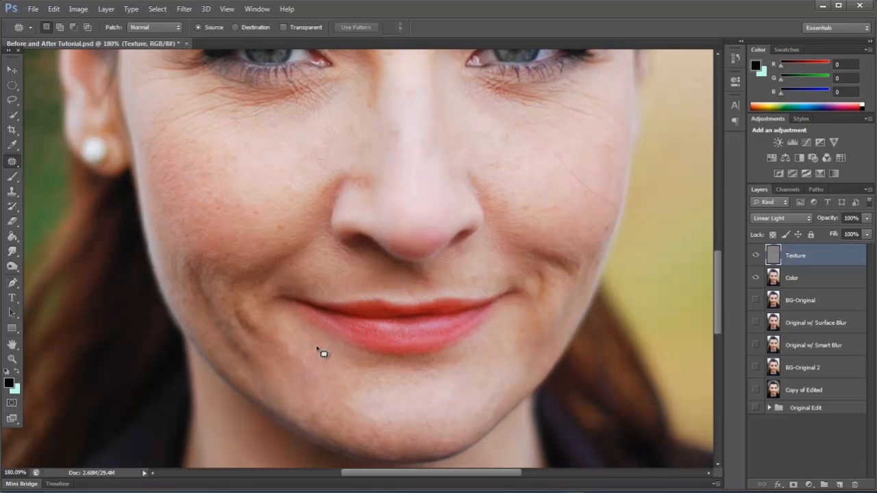
Patch the inner part of the smile crease on the right-hand cheek with smoother skin from just above it.
scroll(538, 357, "up", 5)
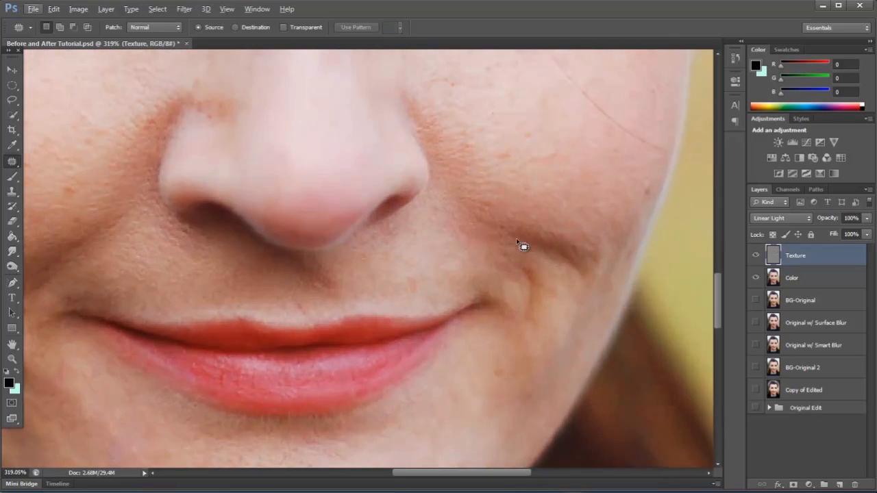
mouse_move(519, 215)
left_mouse_down()
mouse_move(508, 247)
mouse_move(537, 252)
mouse_move(547, 234)
mouse_move(525, 217)
mouse_move(522, 227)
mouse_move(536, 190)
left_mouse_up()
key("ctrl+d")
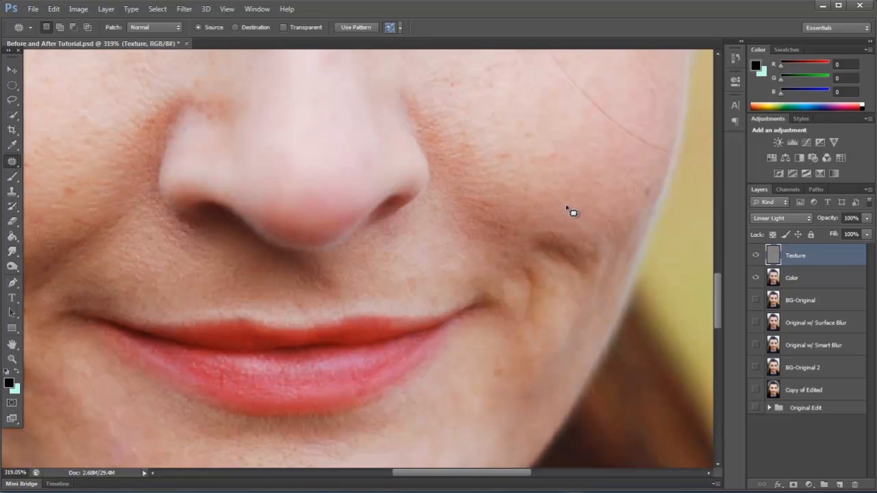
mouse_move(556, 220)
left_mouse_down()
mouse_move(548, 264)
mouse_move(569, 216)
mouse_move(561, 273)
mouse_move(574, 234)
mouse_move(554, 248)
mouse_move(578, 208)
left_mouse_up()
key("ctrl+d")
Patch the remaining dark outer end of the right-hand smile crease with texture from the cheek above.
key("ctrl+d")
mouse_move(570, 277)
left_mouse_down()
mouse_move(588, 249)
mouse_move(590, 222)
left_mouse_up()
key("ctrl+d")
left_click_drag(587, 257, 587, 253)
left_click_drag(580, 262, 594, 200)
key("ctrl+d")
Patch the rough skin just below the right-hand smile crease and the bumps on the cheek beside the nose.
key("ctrl+d")
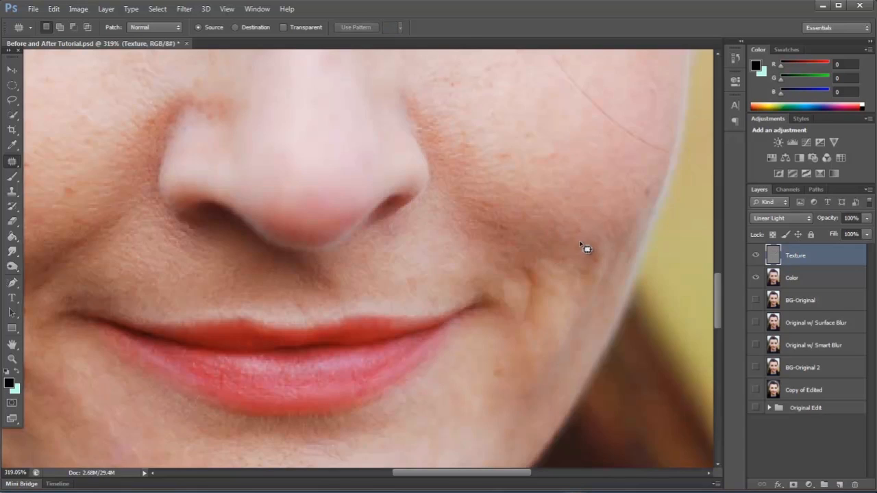
left_click_drag(600, 276, 558, 232)
key("ctrl+d")
mouse_move(497, 143)
left_mouse_down()
mouse_move(525, 184)
mouse_move(501, 131)
mouse_move(539, 159)
left_mouse_up()
key("ctrl+d")
Heal the small spots on the right-hand cheek using the 19-pixel Spot Healing Brush, and switch back to the Patch Tool.
right_click(22, 161)
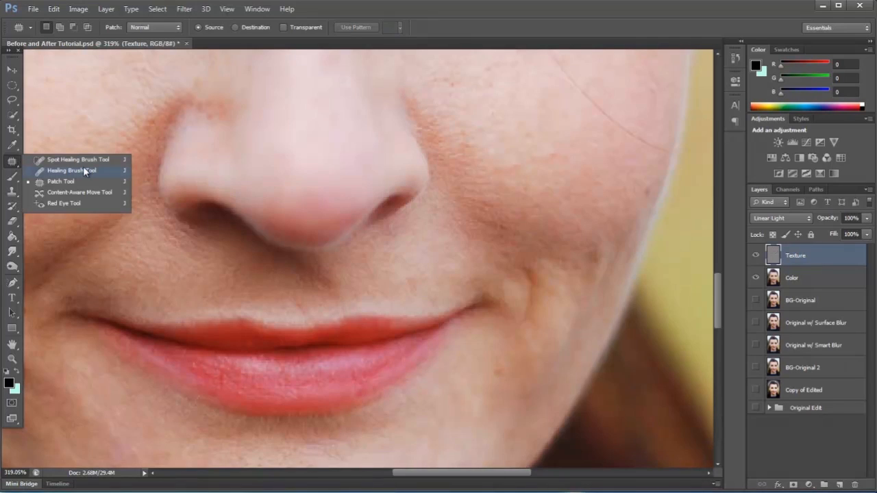
left_click(76, 161)
left_click(528, 137)
left_click(554, 153)
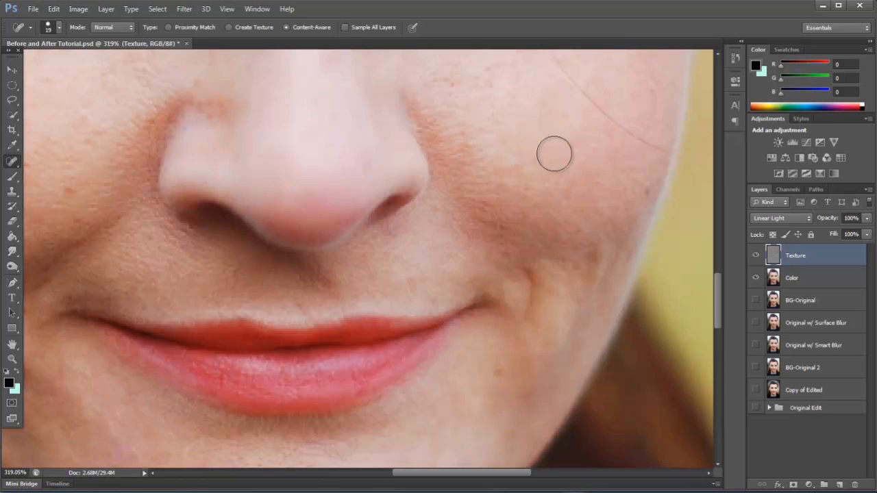
left_click(447, 83)
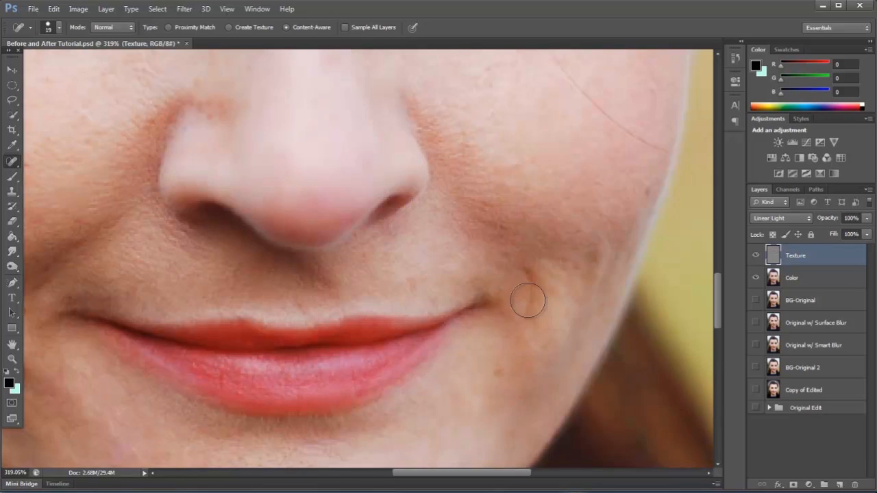
left_click(12, 161)
left_click(60, 181)
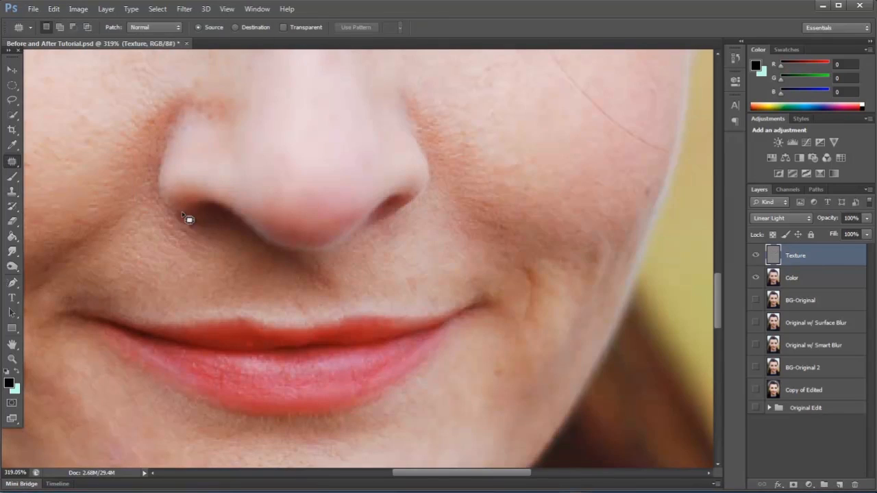
Hide the top Texture and Color layers and show the Color and Texture layers inside the Original Edit group.
scroll(500, 251, "down", 5)
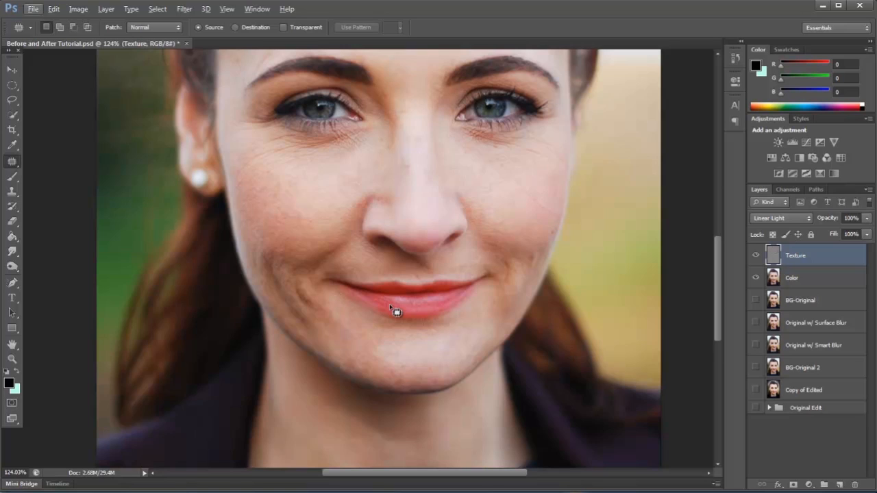
scroll(309, 314, "down", 4)
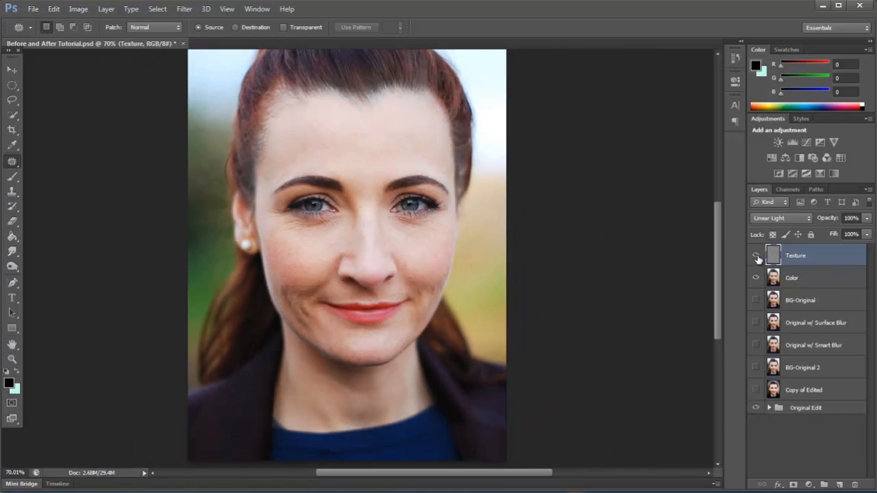
left_click(755, 278)
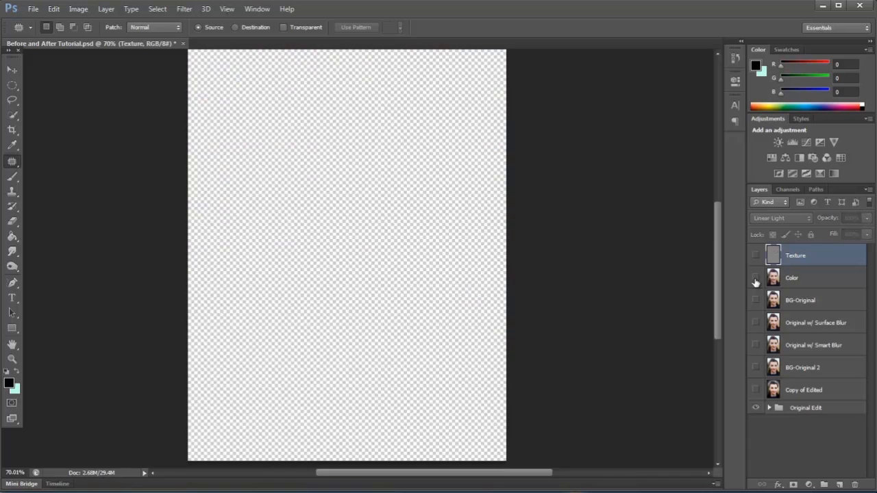
left_click(798, 410)
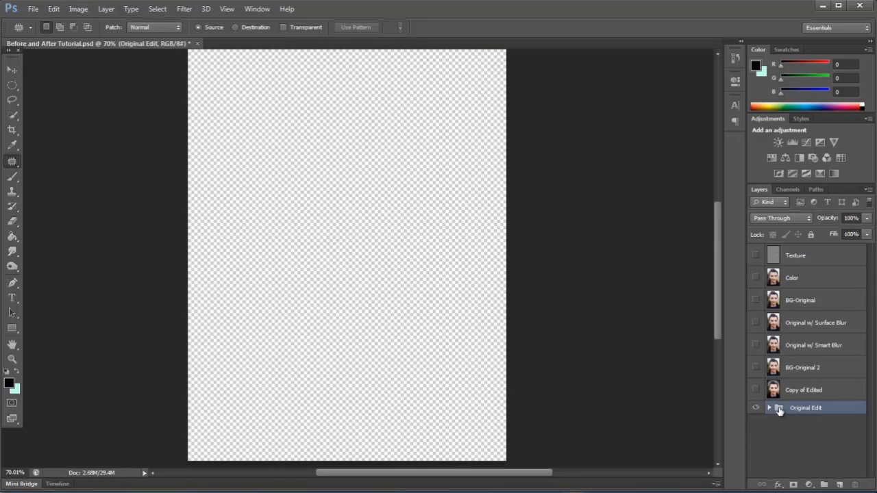
left_click(769, 408)
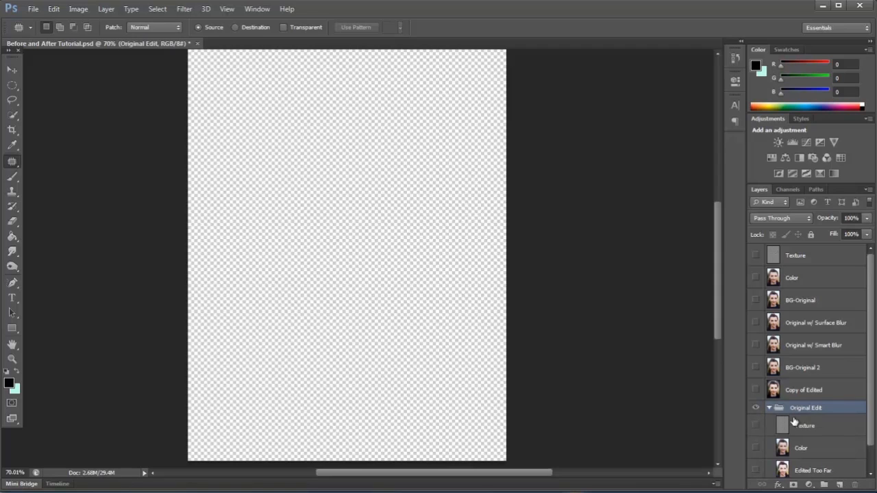
scroll(841, 350, "down", 1)
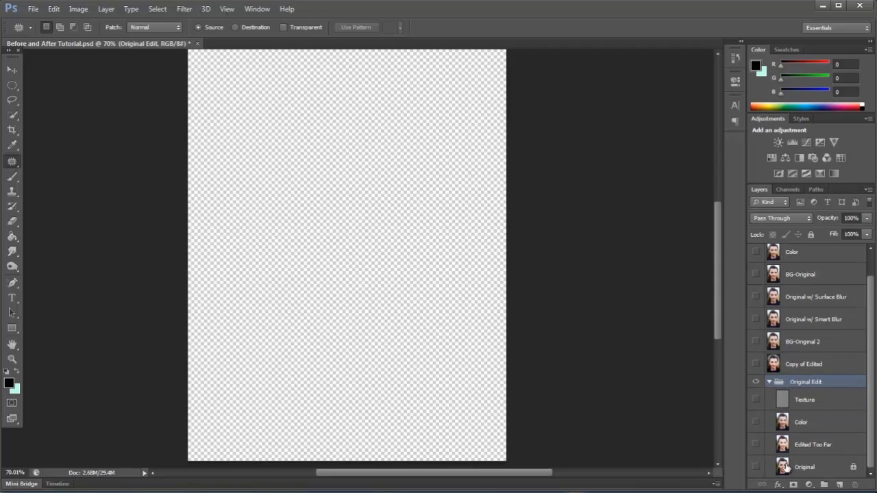
left_click(755, 422)
left_click(755, 400)
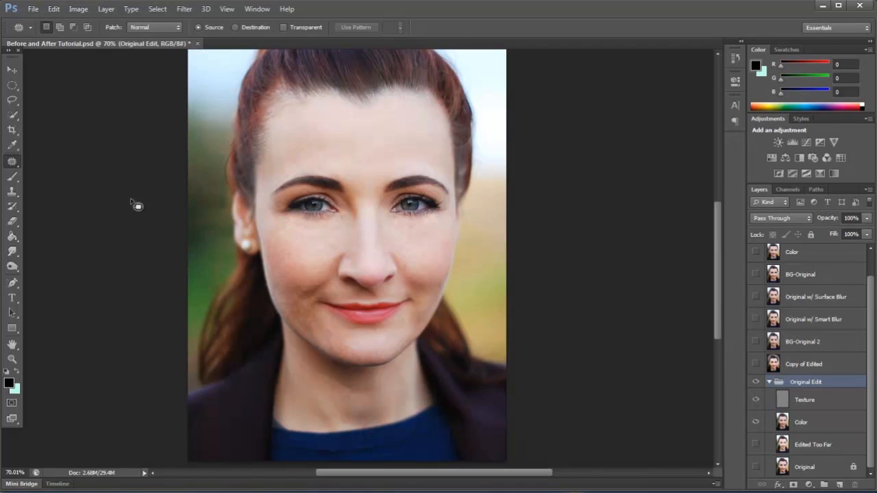
Switch to the Move tool and examine the skin around the eyes and cheeks in the Original Edit version.
left_click(12, 69)
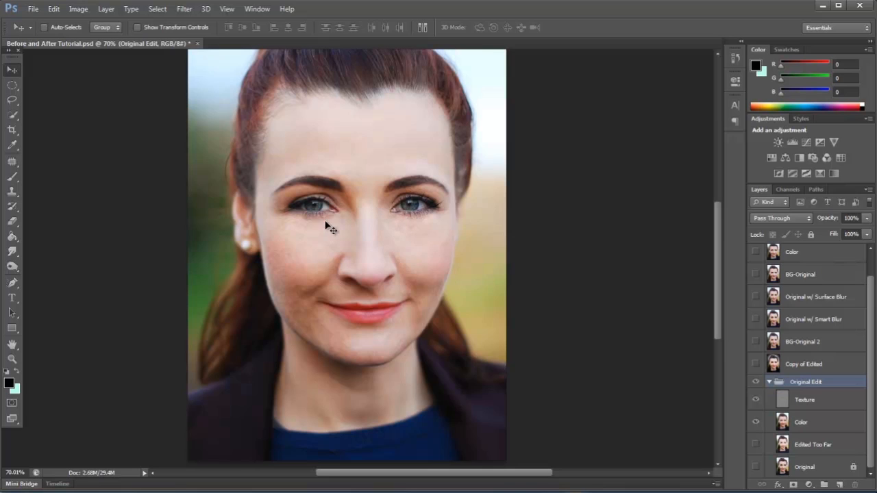
scroll(317, 211, "up", 3)
scroll(317, 209, "up", 4)
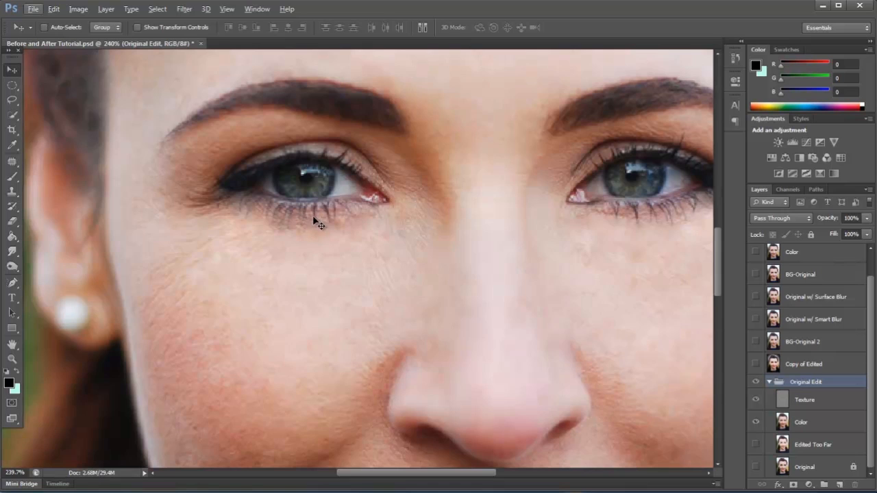
scroll(243, 233, "down", 4)
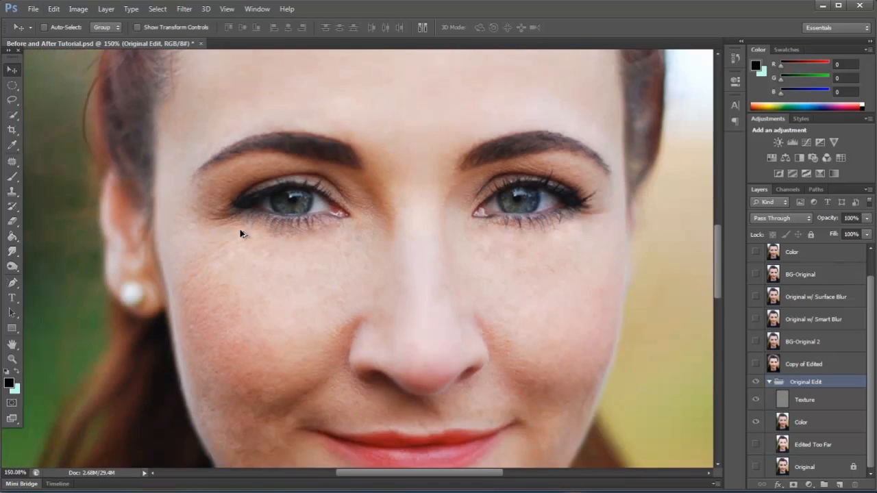
scroll(244, 233, "down", 2)
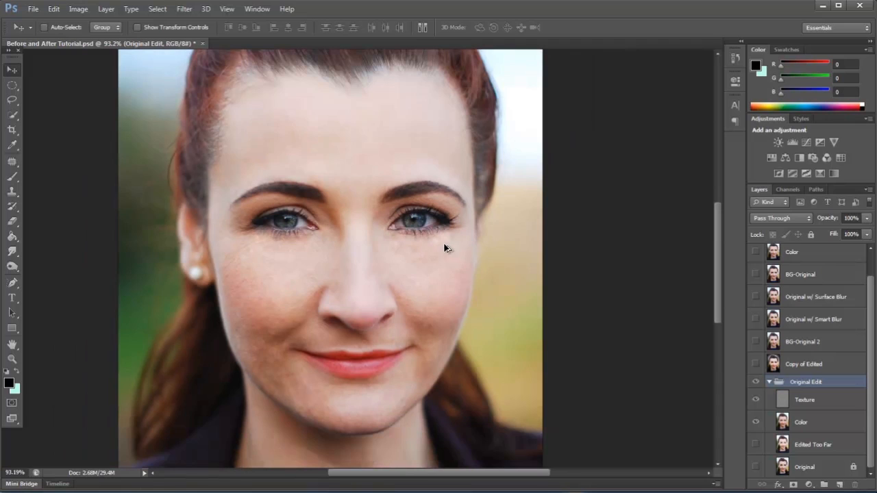
scroll(342, 224, "down", 1)
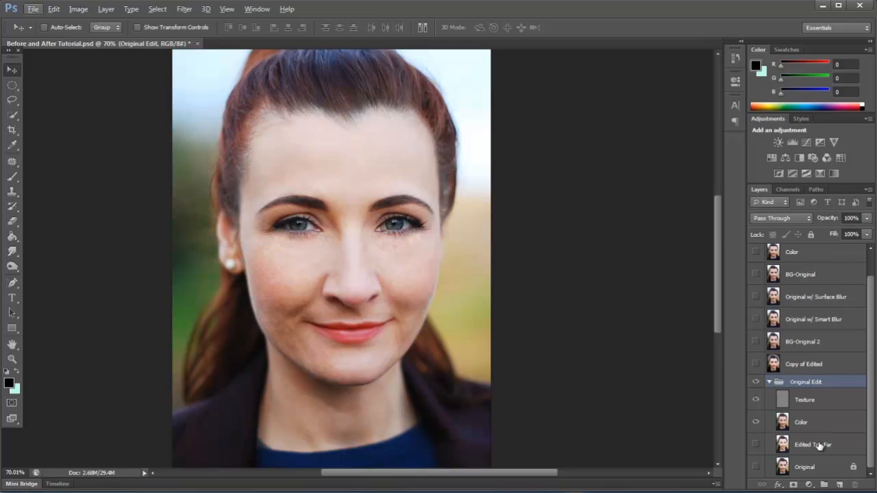
Add two new layers above Texture in the Original Edit group, naming the lower one dodge and the upper one burn.
left_click(824, 401)
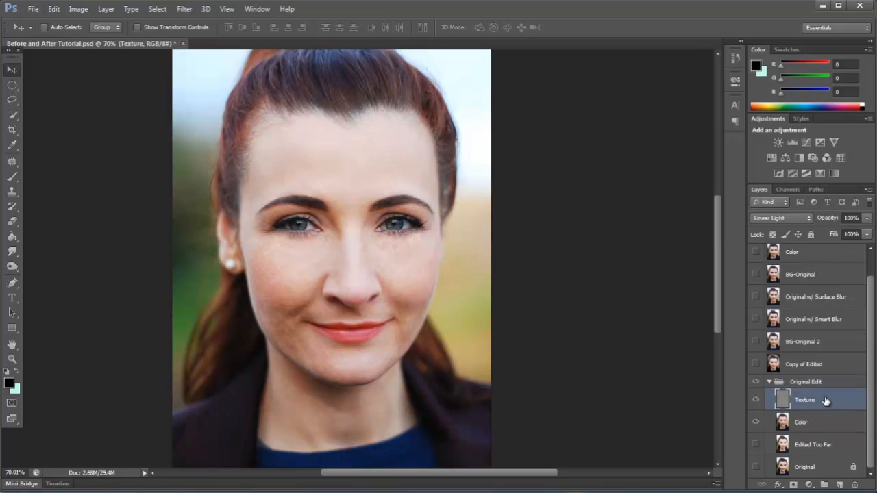
left_click(840, 485)
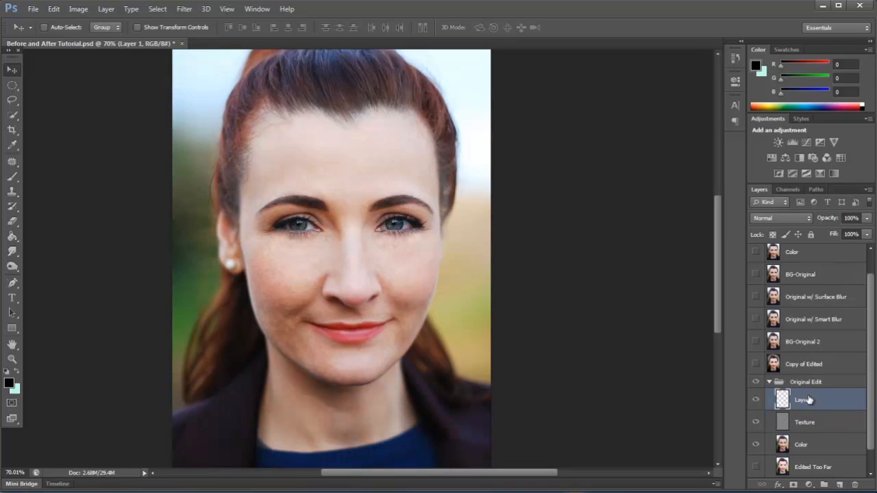
left_click(838, 485)
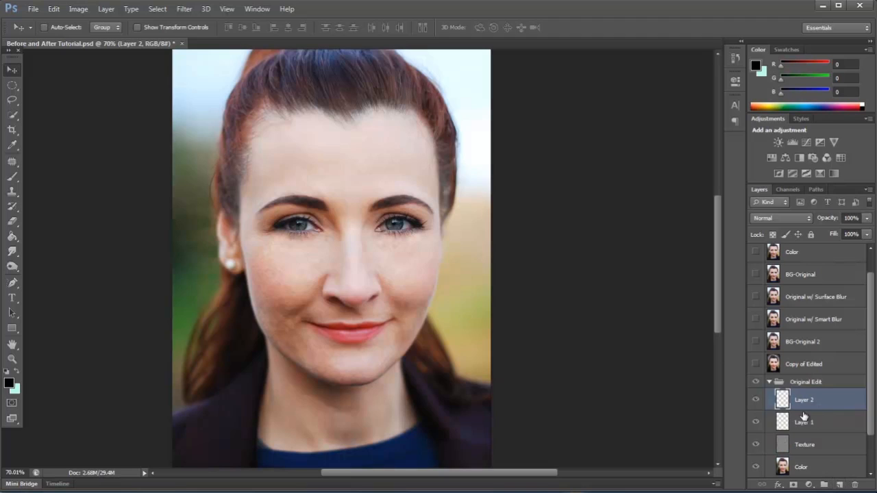
double_click(805, 422)
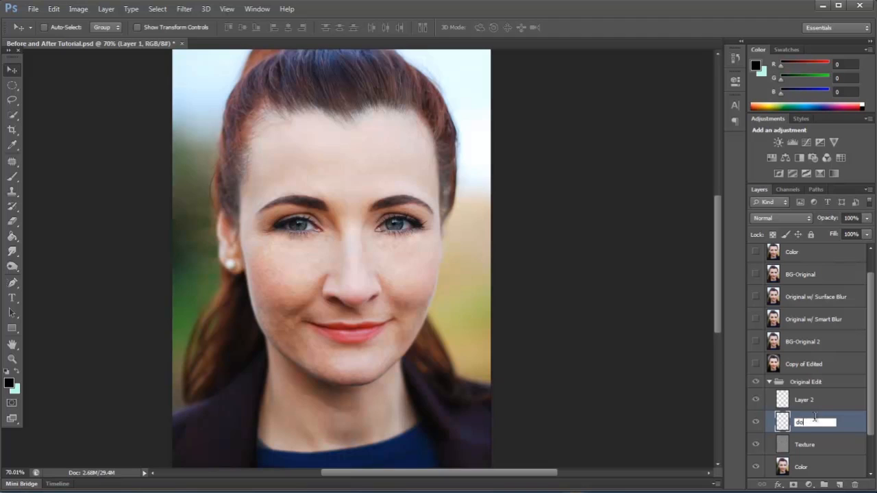
left_click(806, 403)
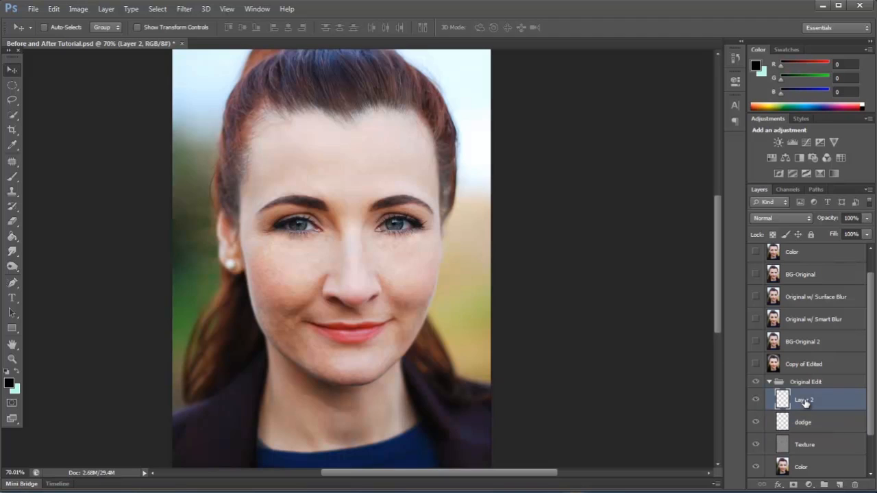
double_click(804, 401)
Activate the Dodge Tool for working on the face.
left_click(15, 251)
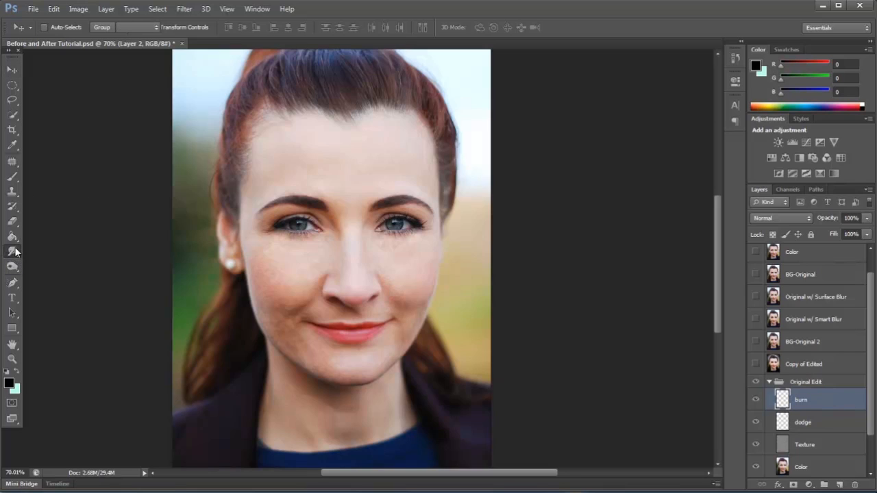
left_click(13, 266)
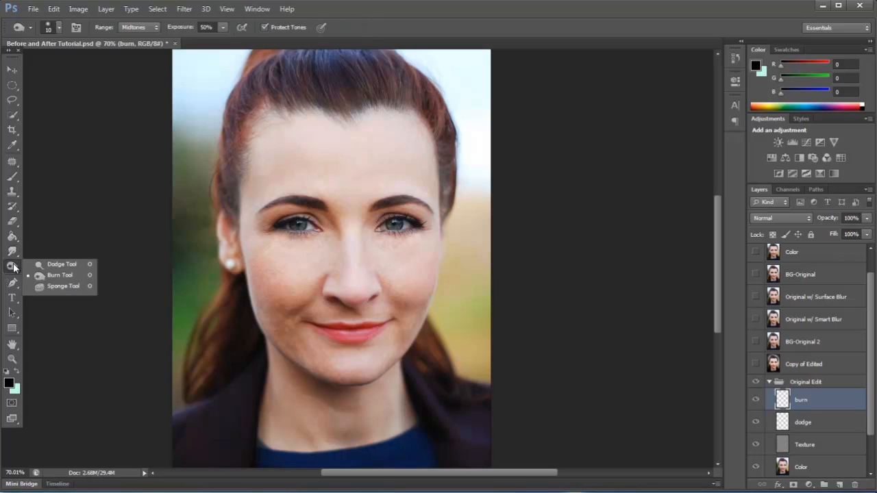
left_click(61, 264)
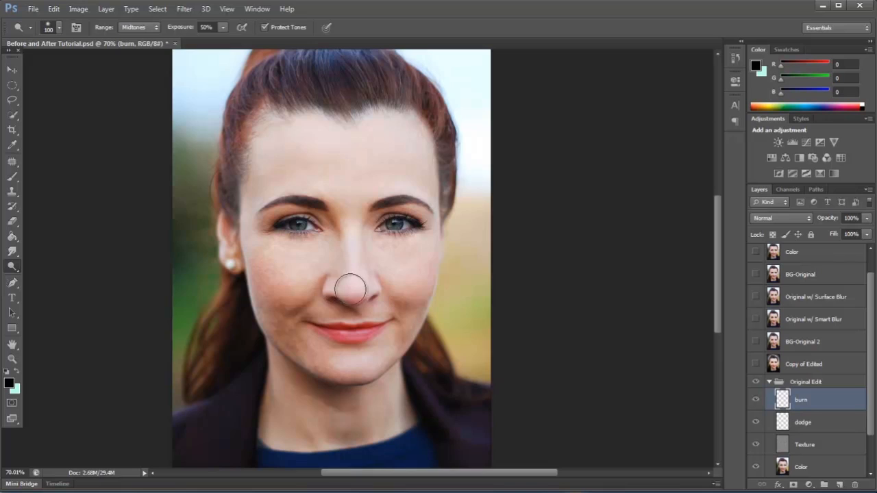
scroll(345, 276, "down", 4)
scroll(386, 278, "up", 6)
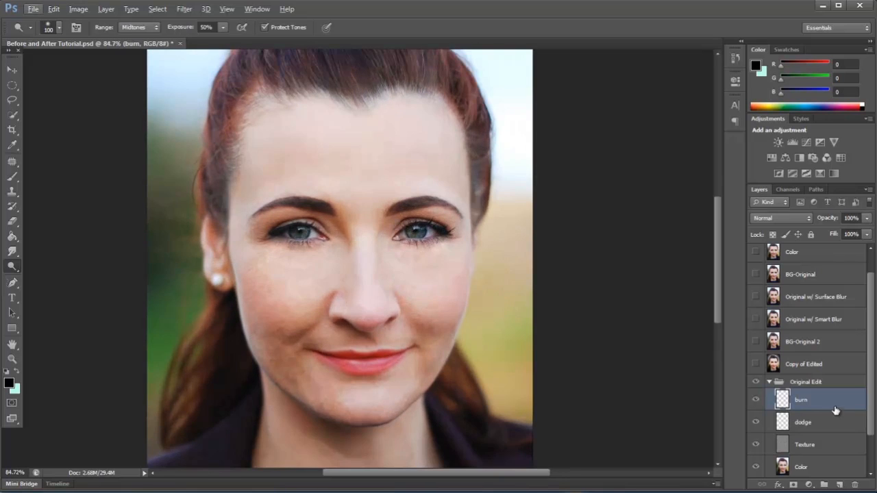
Fill the dodge layer with 50% Gray in Normal mode and set the layer's blend mode to Soft Light.
left_click(822, 429)
left_click(56, 9)
left_click(84, 173)
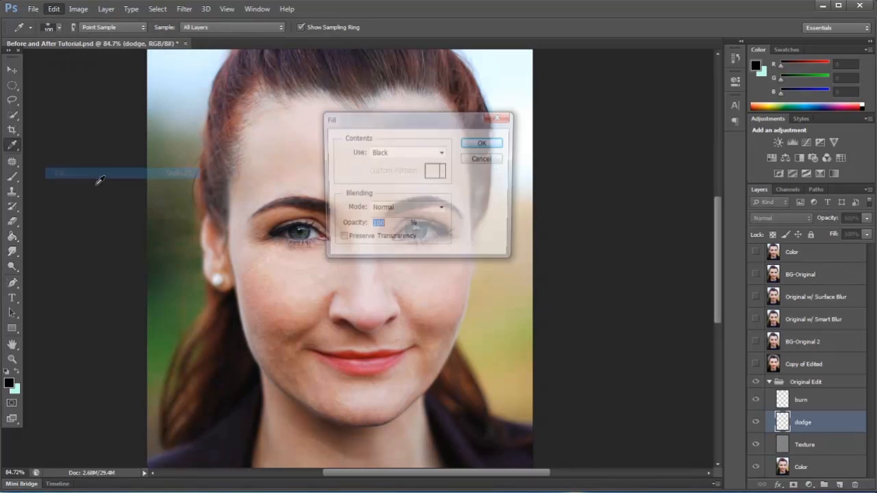
left_click(410, 215)
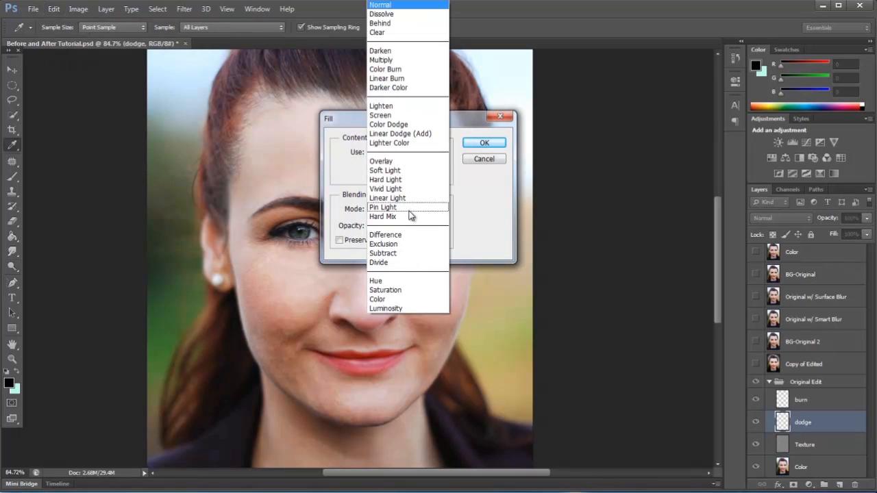
left_click(489, 209)
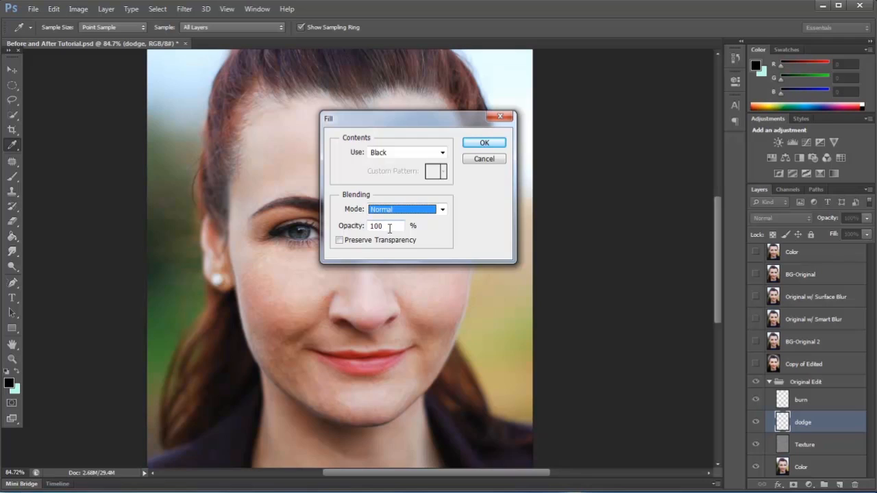
left_click(431, 152)
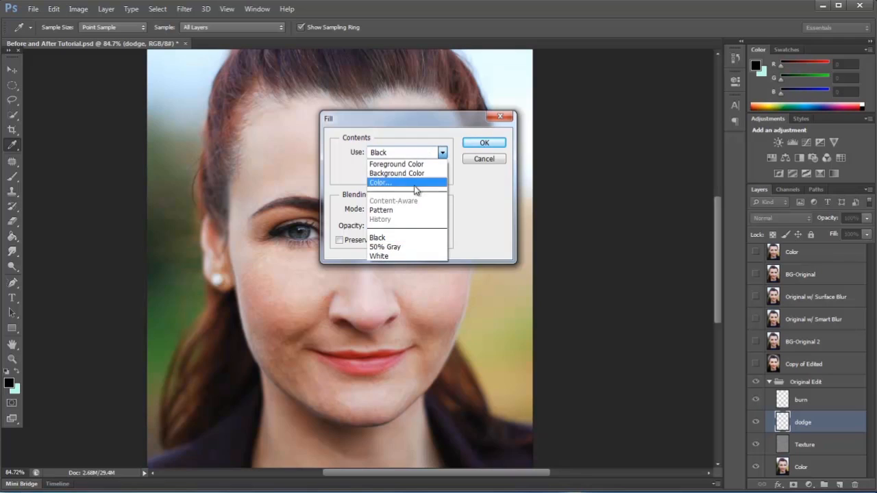
left_click(396, 245)
left_click(492, 142)
key("o")
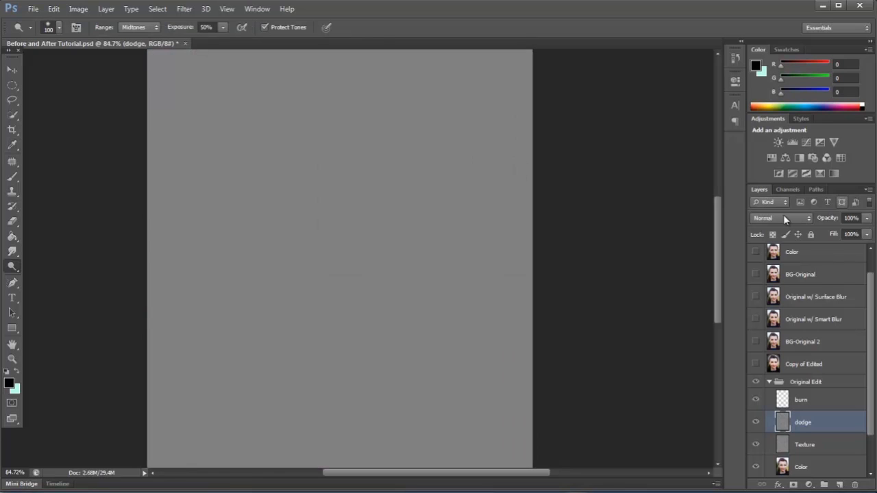
left_click(783, 217)
left_click(775, 152)
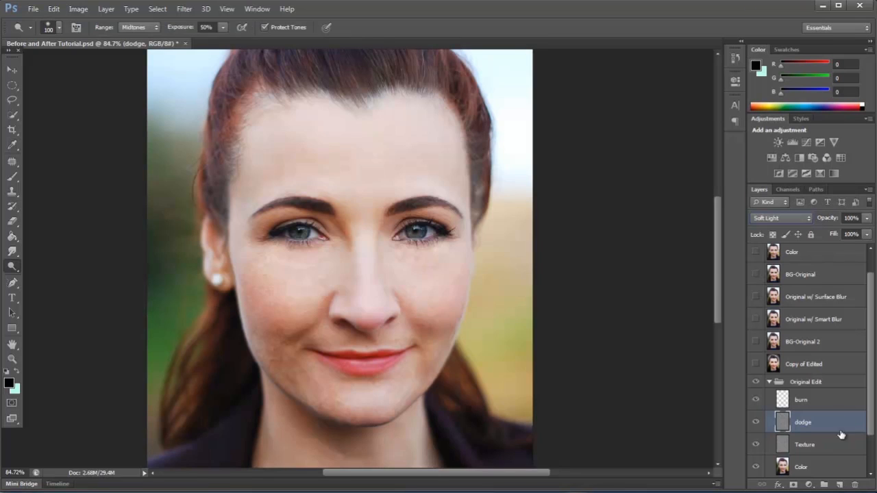
Fill the burn layer with 50% Gray and set its blend mode to Soft Light.
left_click(831, 400)
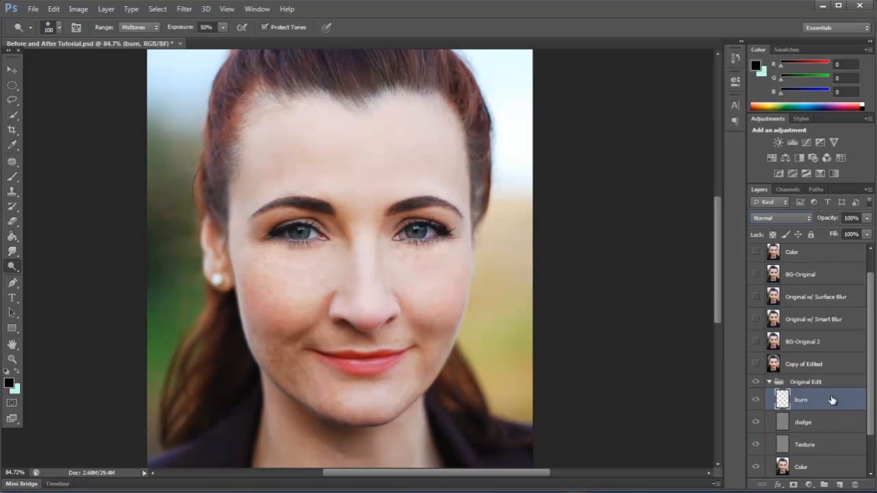
left_click(55, 9)
left_click(103, 173)
left_click(399, 154)
left_click(411, 247)
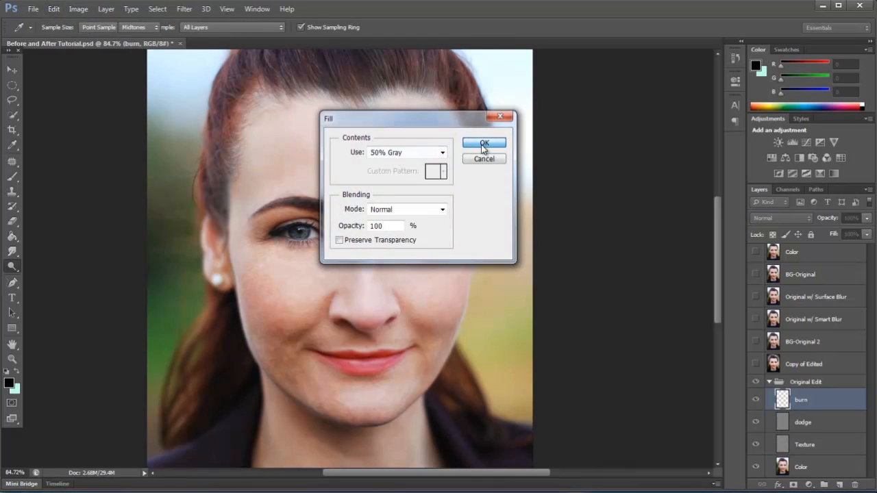
left_click(484, 143)
left_click(770, 218)
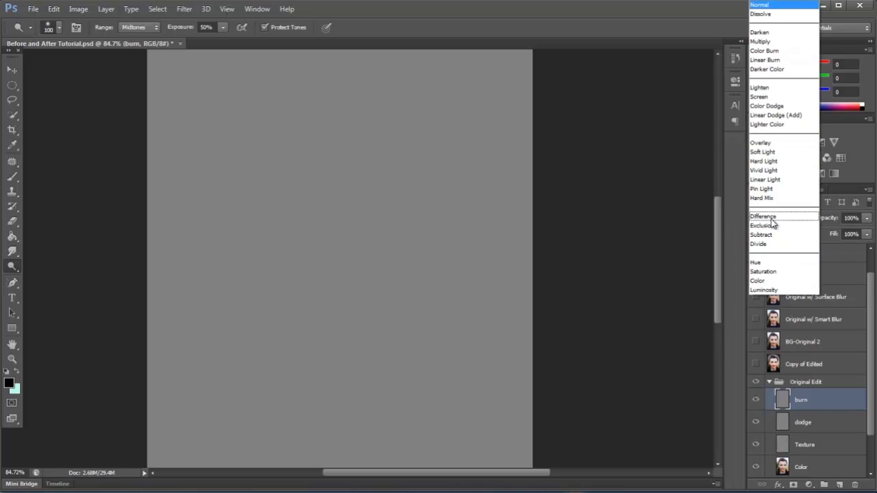
left_click(773, 159)
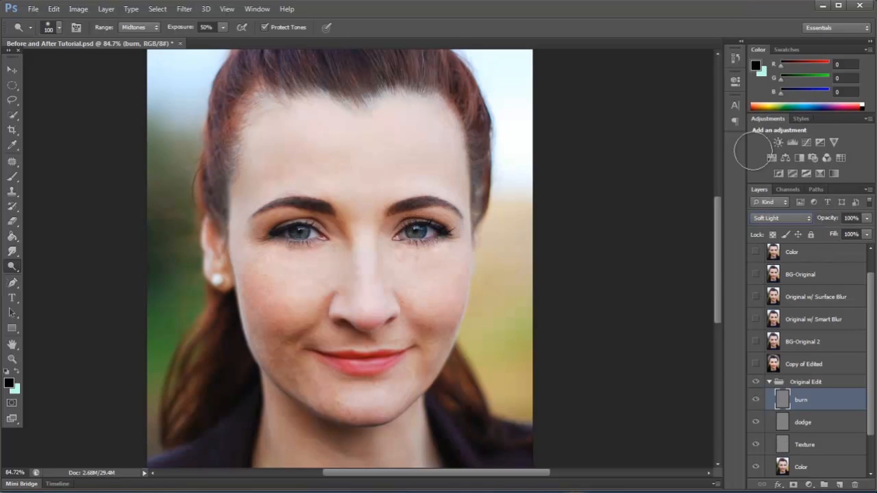
Return to the dodge layer and make sure its blend mode is Soft Light.
left_click(803, 421)
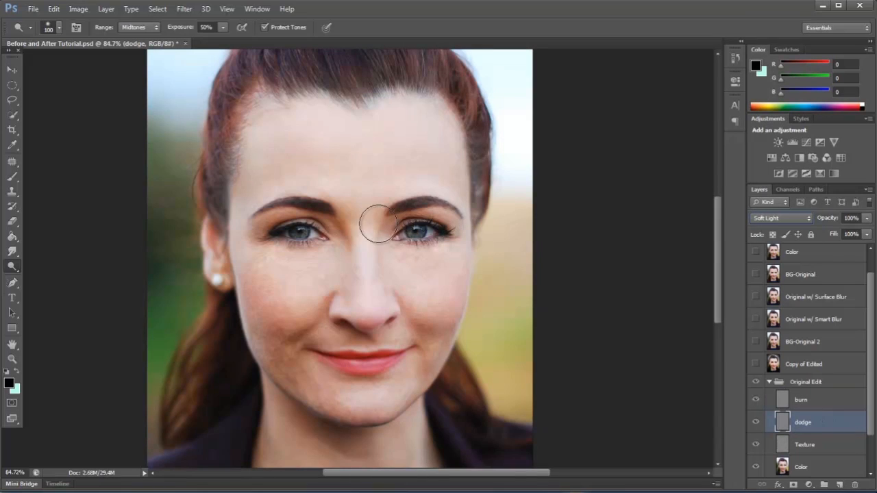
scroll(427, 259, "up", 3)
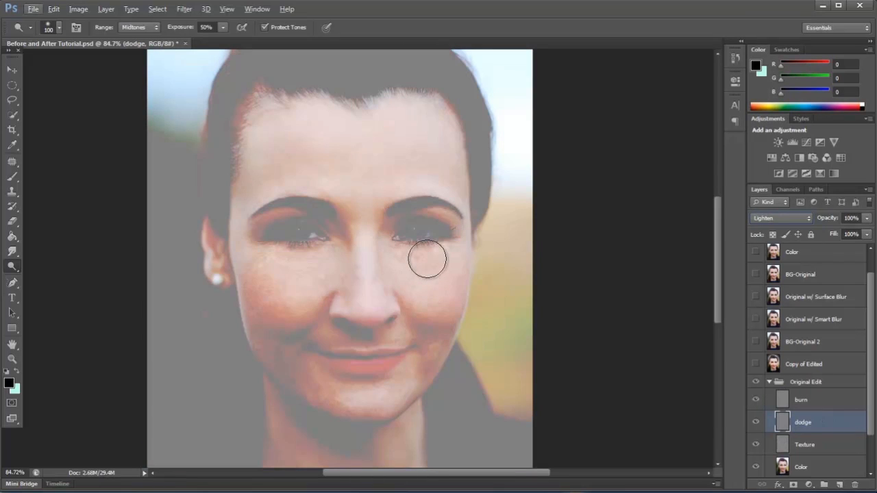
left_click(798, 219)
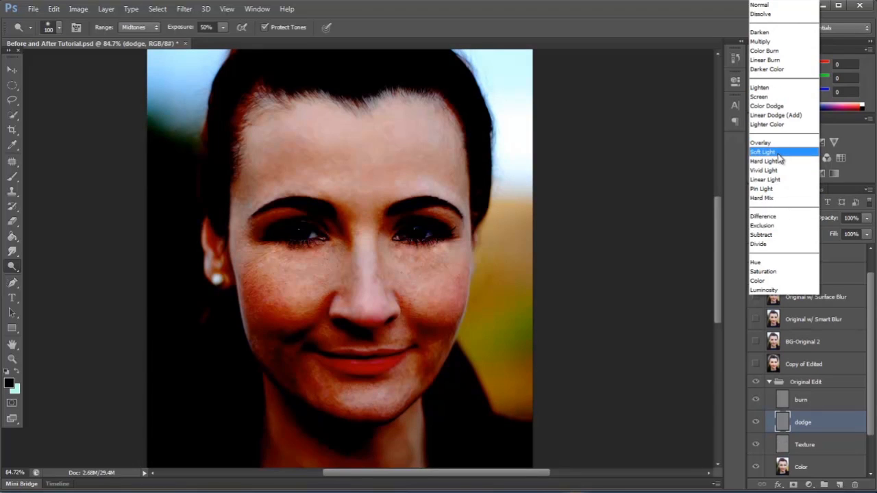
left_click(776, 153)
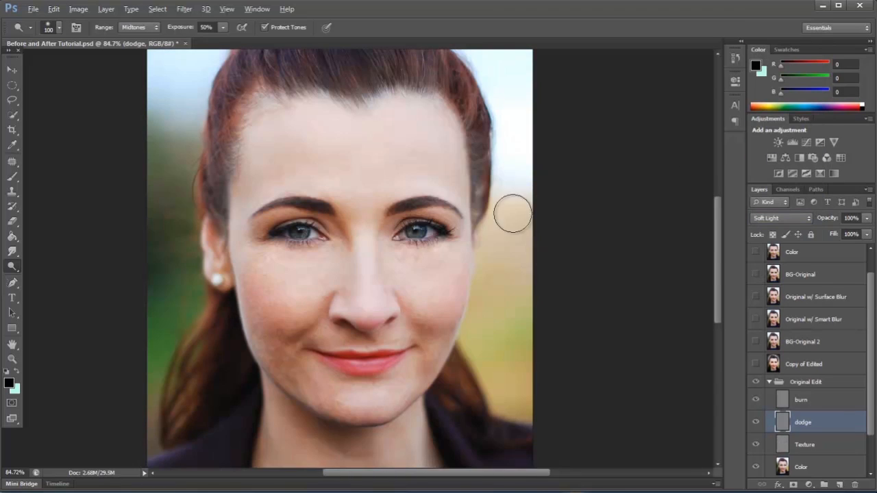
Lighten the shadowed skin of the face on the dodge layer, using the Dodge Tool at size 100, Midtones and 50% exposure.
scroll(471, 219, "up", 3)
scroll(432, 216, "up", 1)
scroll(555, 243, "down", 1)
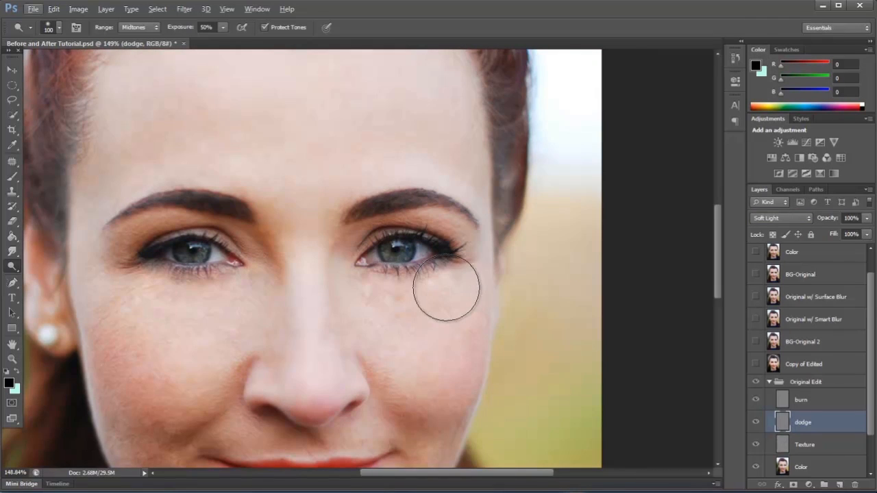
scroll(515, 221, "down", 1)
scroll(479, 239, "down", 1)
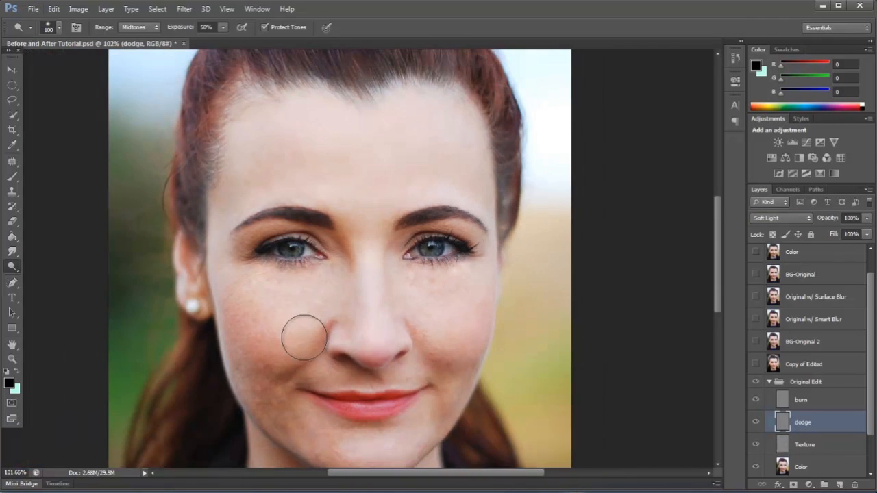
scroll(304, 232, "down", 1)
scroll(280, 379, "up", 1)
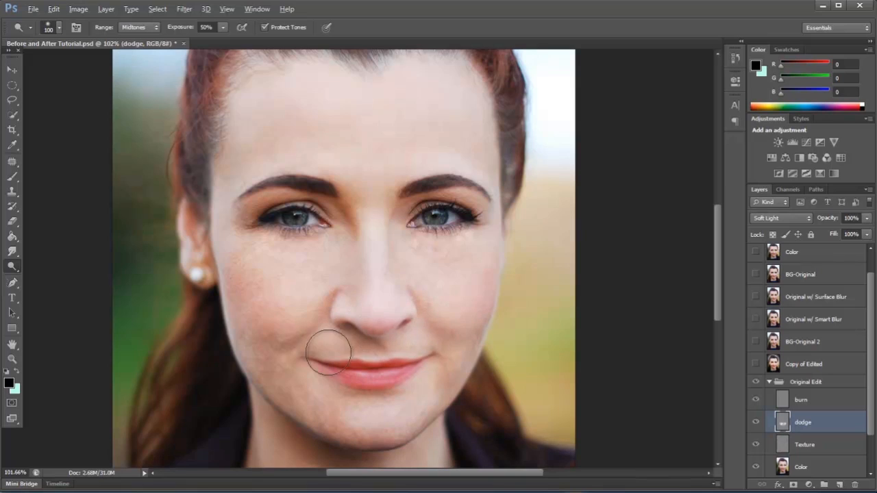
key("ctrl+0")
scroll(333, 342, "up", 1)
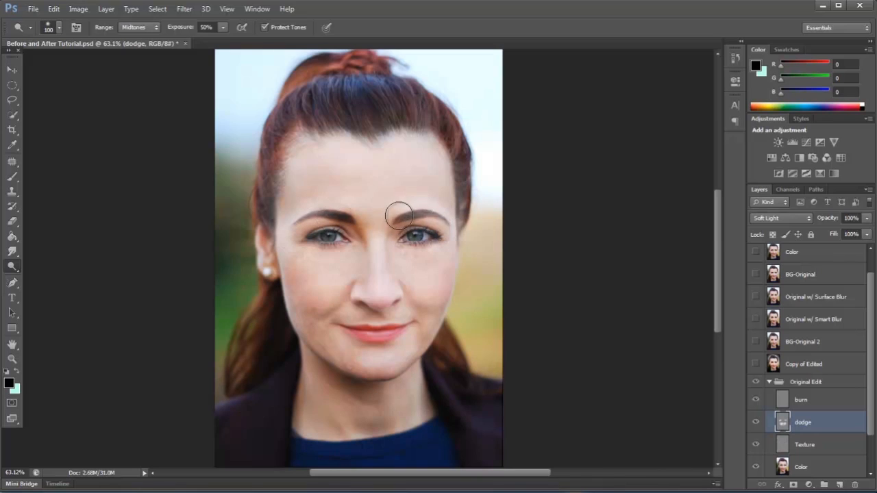
Reduce the Dodge Tool's brush size to 15 for detail work on the irises.
scroll(349, 243, "up", 6)
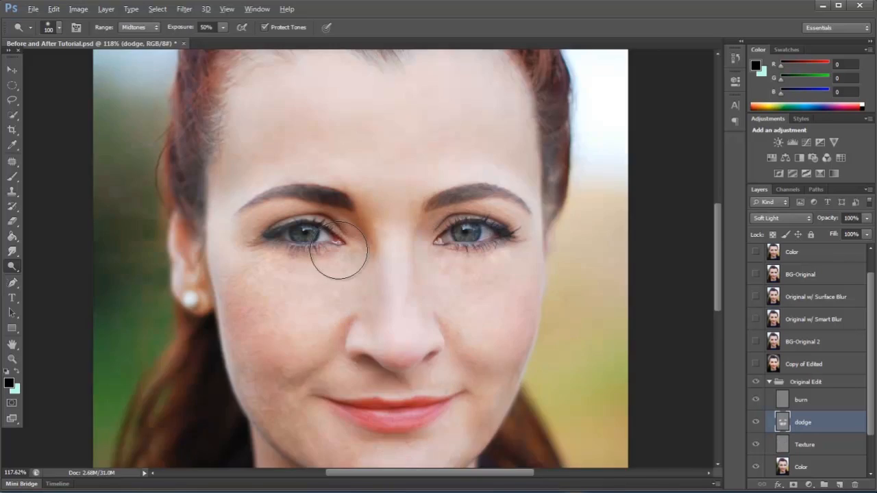
key("bracketleft")
key("bracketleft")
key("bracketleft")
key("bracketleft")
key("bracketleft")
key("bracketleft")
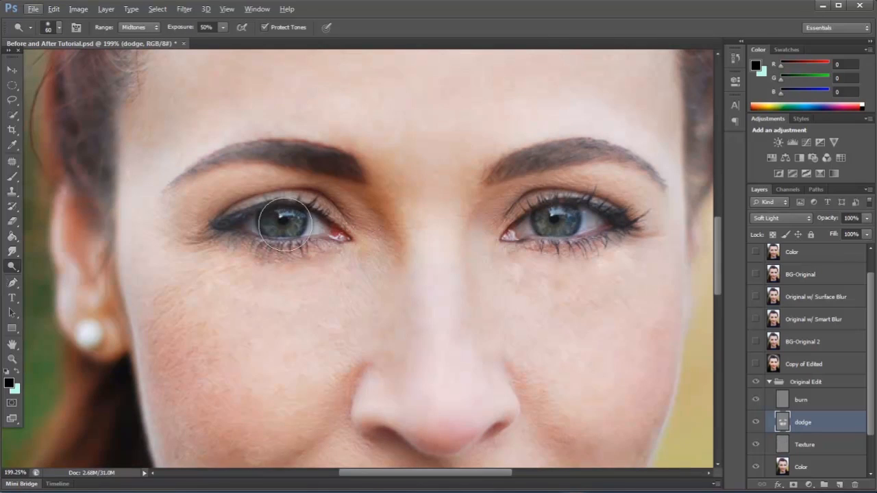
key("bracketleft")
key("bracketleft")
key("bracketleft")
key("bracketleft")
key("bracketleft")
Switch to the Burn Tool on the burn layer and darken the iris and lash line of the eye beside the earring.
left_click(812, 402)
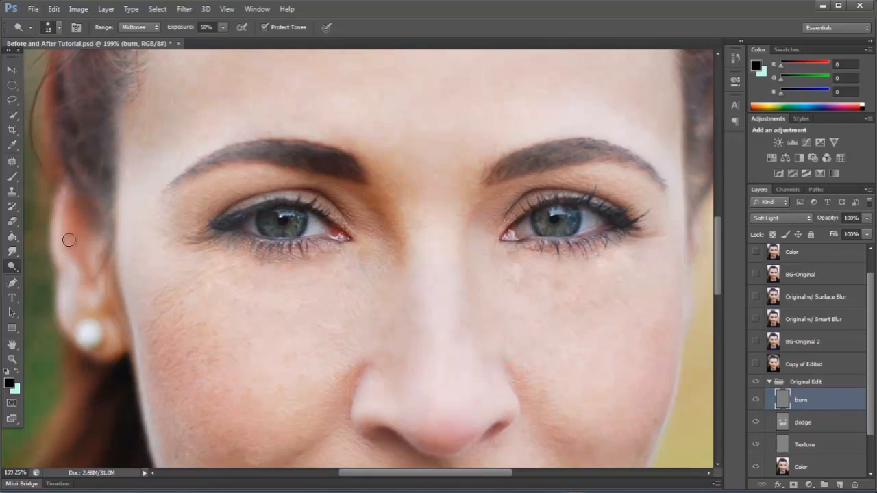
right_click(11, 266)
left_click(60, 276)
scroll(311, 233, "up", 5)
scroll(278, 229, "down", 2)
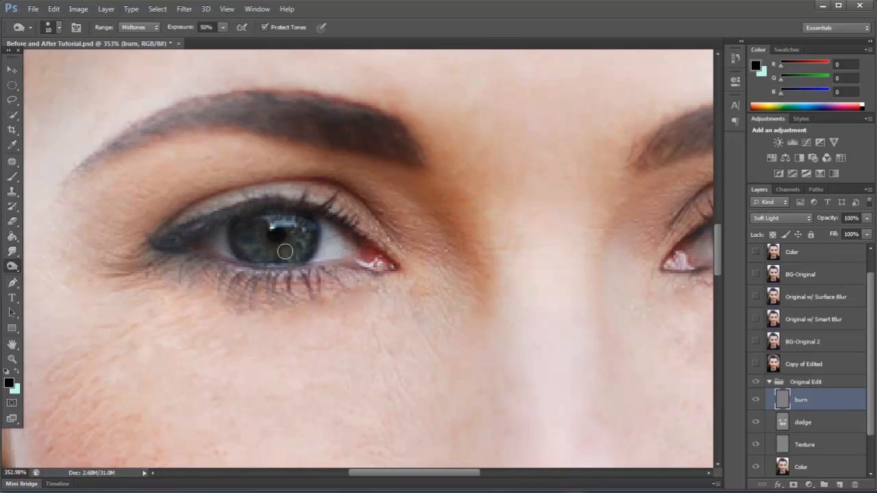
scroll(65, 242, "down", 5)
Burn the iris edge and the upper and lower lash lines of the other eye with a size 10 brush at 50% exposure.
scroll(464, 232, "up", 4)
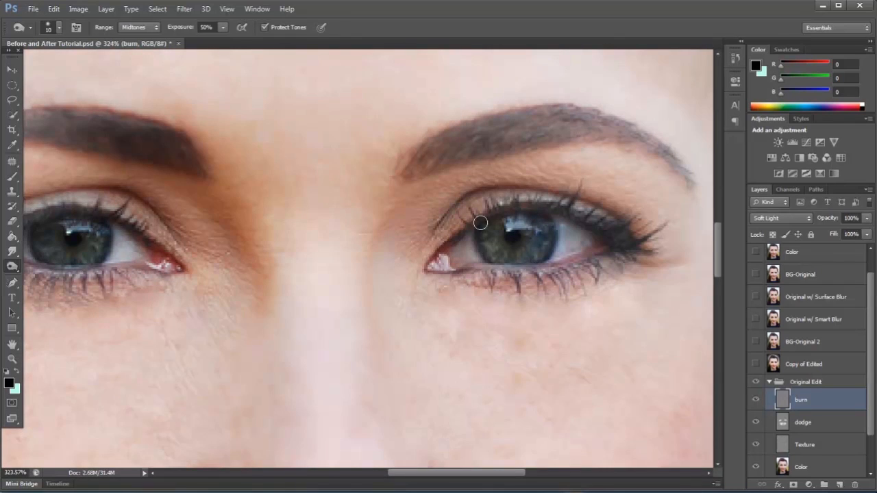
mouse_move(492, 214)
left_mouse_down()
mouse_move(529, 199)
mouse_move(618, 227)
mouse_move(516, 207)
mouse_move(611, 233)
mouse_move(510, 190)
mouse_move(483, 215)
mouse_move(533, 204)
mouse_move(465, 215)
mouse_move(478, 206)
mouse_move(554, 207)
mouse_move(623, 247)
mouse_move(536, 210)
mouse_move(472, 218)
mouse_move(598, 234)
mouse_move(616, 248)
mouse_move(542, 279)
mouse_move(511, 272)
mouse_move(615, 247)
mouse_move(508, 274)
left_mouse_up()
left_click_drag(592, 261, 505, 271)
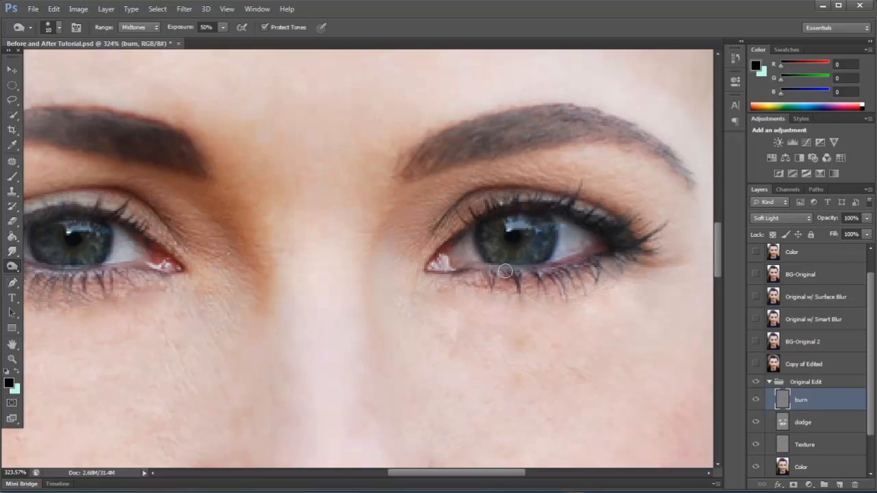
mouse_move(616, 251)
left_mouse_down()
mouse_move(541, 277)
mouse_move(492, 278)
mouse_move(529, 279)
left_mouse_up()
scroll(635, 288, "down", 4)
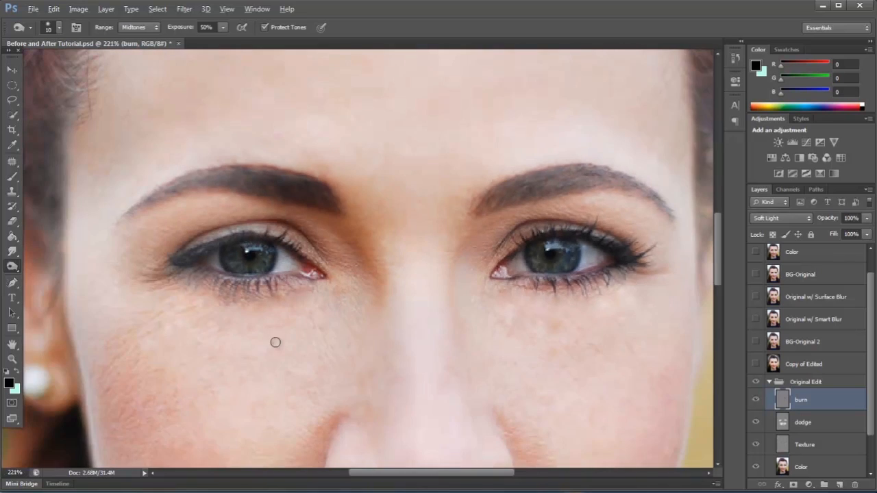
Deepen the lash lines of both eyes with further Burn Tool strokes.
scroll(267, 341, "up", 4)
mouse_move(281, 255)
left_mouse_down()
mouse_move(214, 265)
mouse_move(204, 254)
mouse_move(238, 263)
mouse_move(209, 277)
mouse_move(210, 253)
mouse_move(187, 248)
mouse_move(165, 263)
mouse_move(177, 213)
left_mouse_up()
mouse_move(285, 205)
left_mouse_down()
mouse_move(320, 195)
mouse_move(253, 190)
mouse_move(328, 212)
mouse_move(253, 183)
mouse_move(200, 200)
mouse_move(164, 188)
mouse_move(241, 204)
mouse_move(108, 223)
left_mouse_up()
scroll(107, 223, "down", 3)
scroll(630, 214, "up", 3)
left_click_drag(631, 223, 600, 211)
scroll(521, 202, "down", 6)
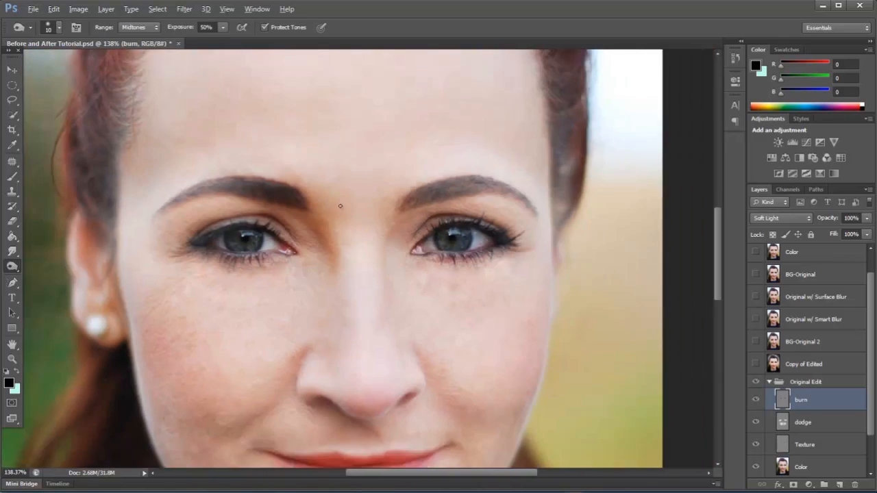
Compare the whole portrait with and without the burn layer by toggling its visibility.
scroll(384, 315, "down", 1)
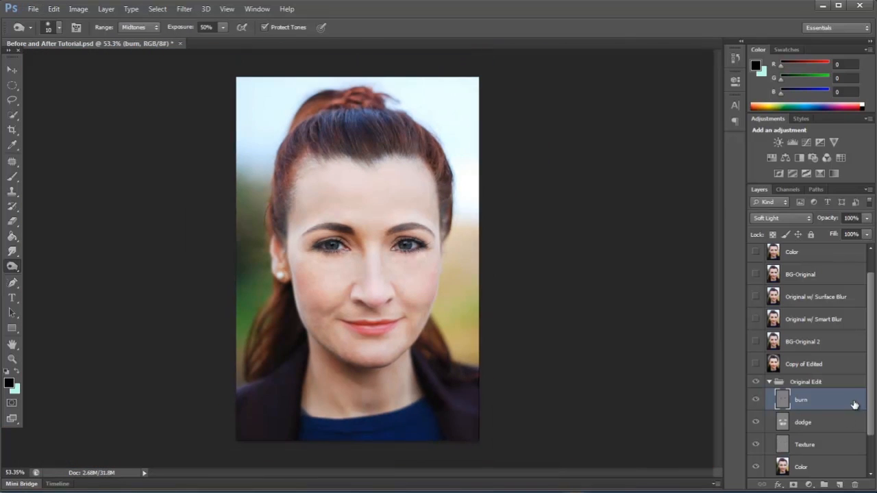
left_click(755, 402)
left_click(754, 402)
left_click(755, 402)
left_click(755, 402)
left_click(755, 402)
Hide the dodge layer and delete both the dodge and burn layers from the Original Edit group.
left_click(755, 423)
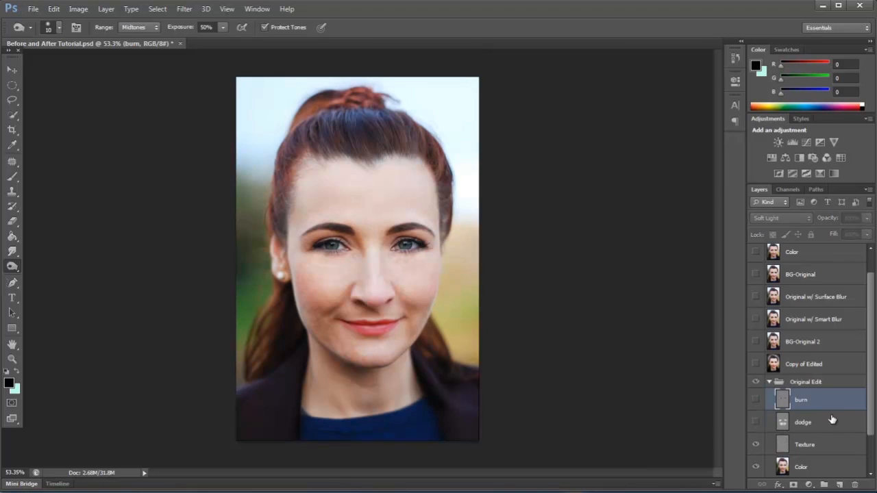
left_click(826, 422, "shift")
left_click_drag(835, 425, 854, 484)
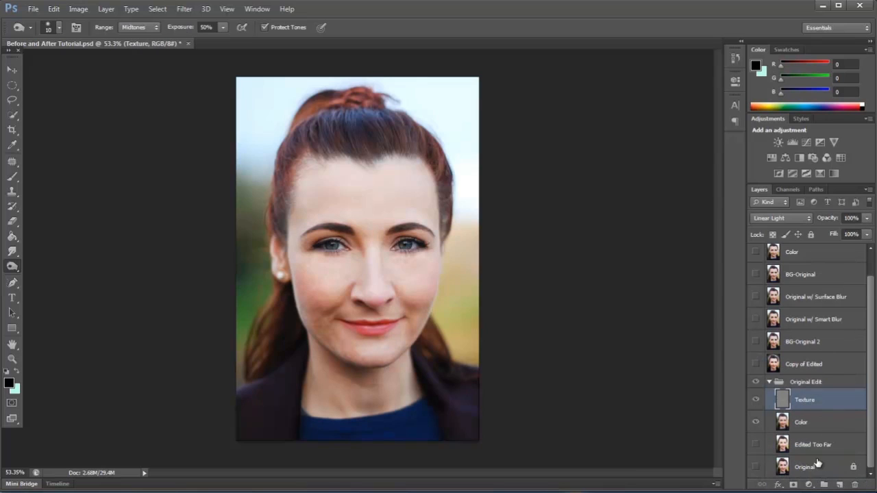
Add a new layer above Texture in the Original Edit group and name it eyes.
scroll(405, 289, "up", 5)
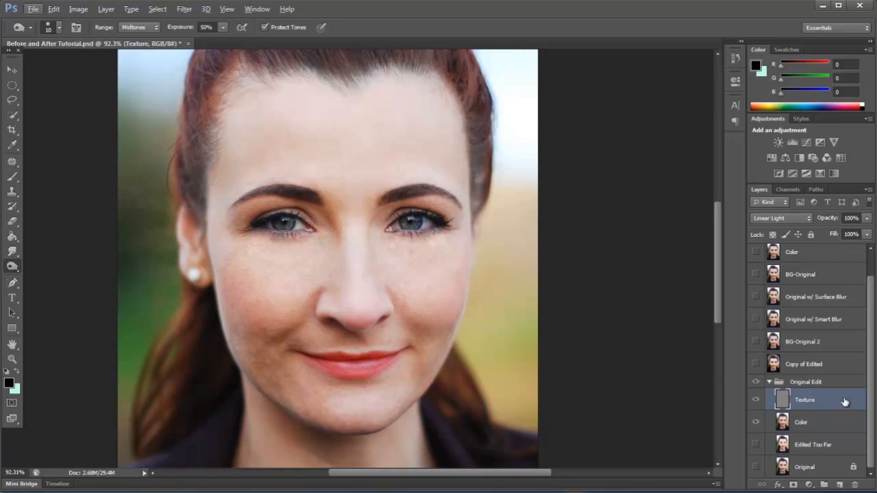
scroll(342, 228, "up", 4)
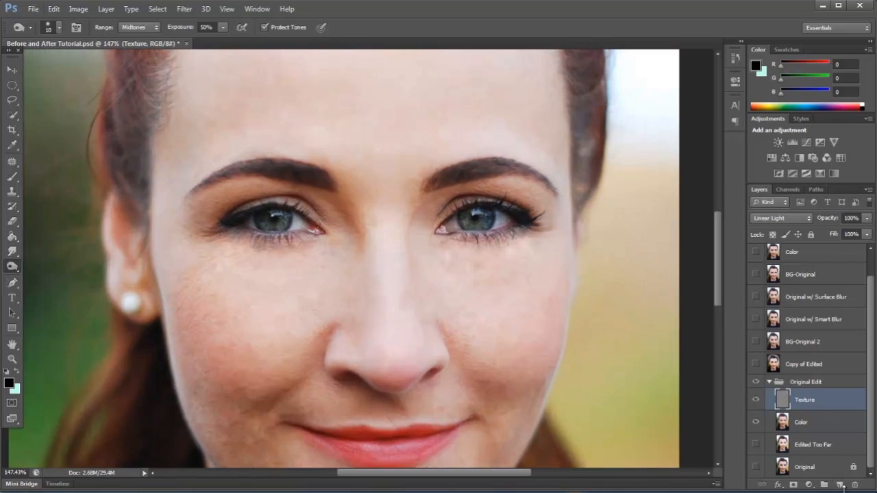
left_click(841, 485)
double_click(815, 402)
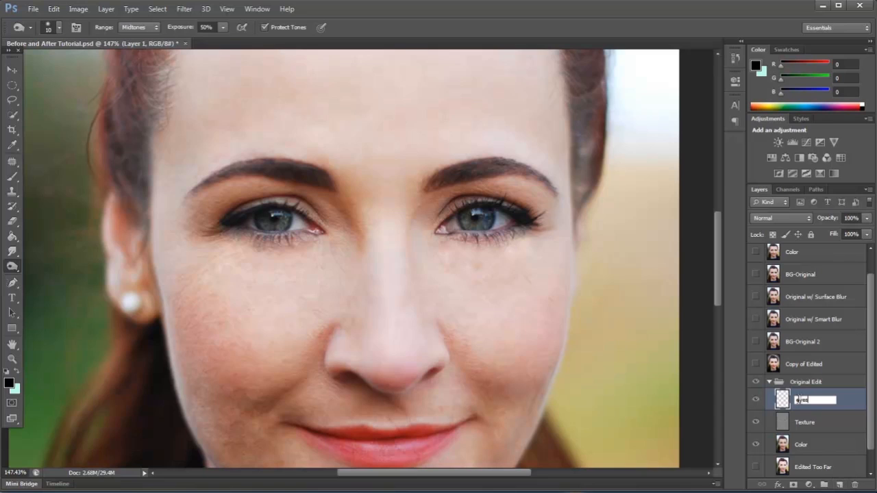
Switch to the Brush tool on the eyes layer and set the foreground color to white (ffffff).
left_click(11, 177)
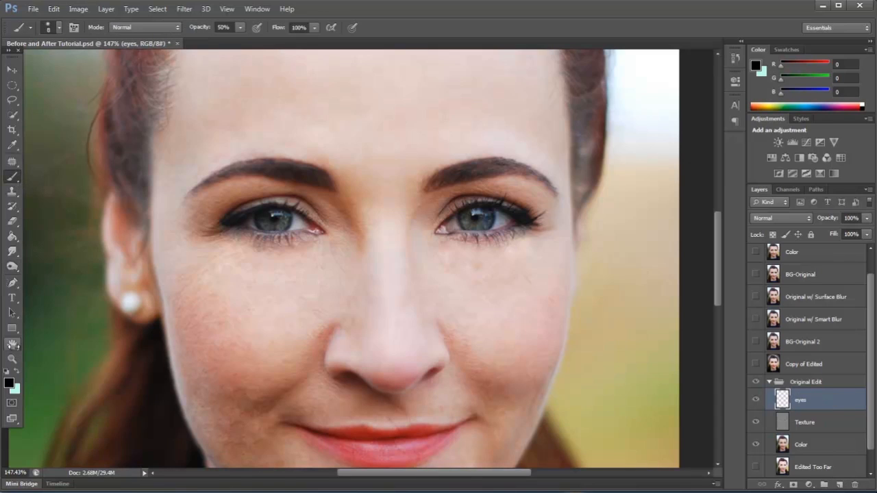
left_click(15, 374)
left_click(8, 382)
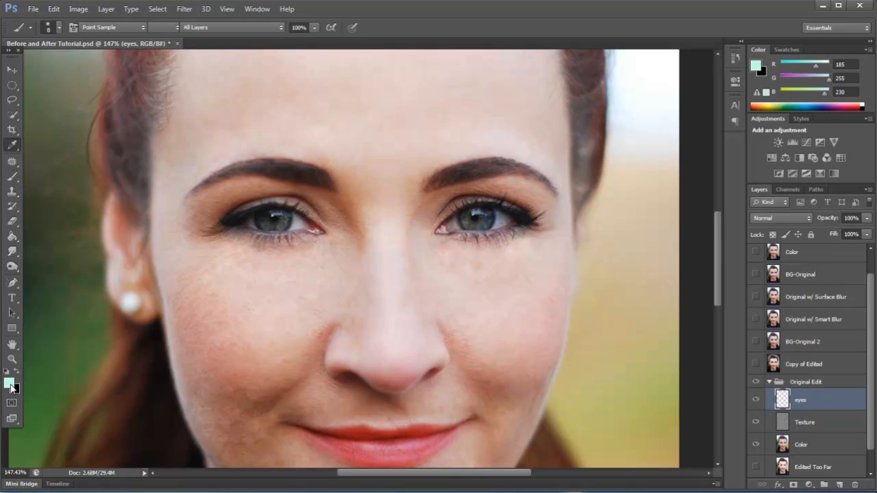
left_click_drag(609, 110, 525, 78)
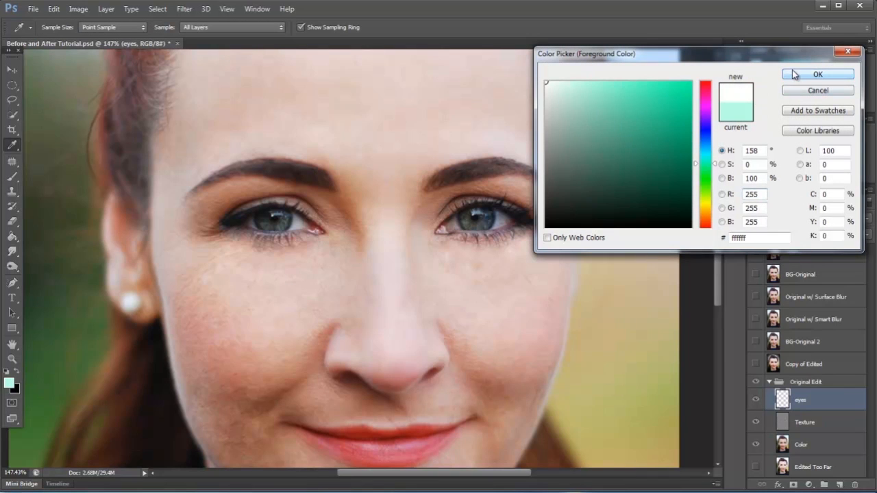
left_click(817, 74)
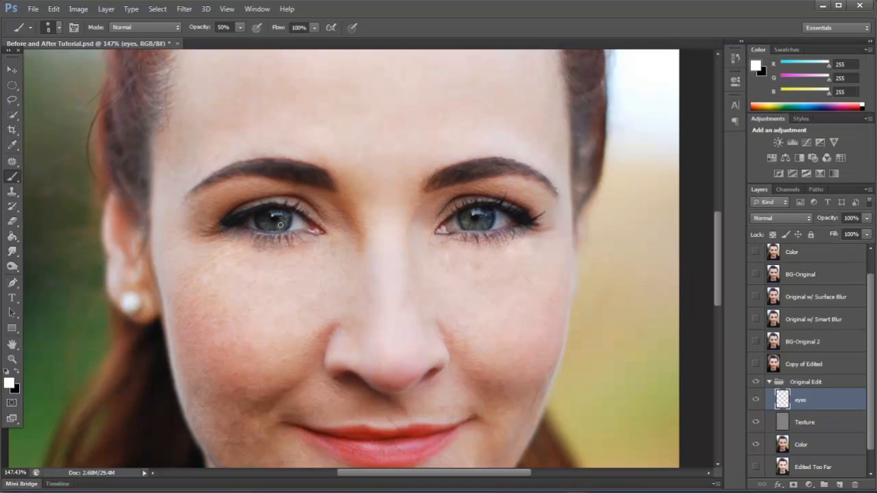
Sample the iris color as the foreground color and brighten it to the light mint a5ffe4.
left_click(289, 216, "alt")
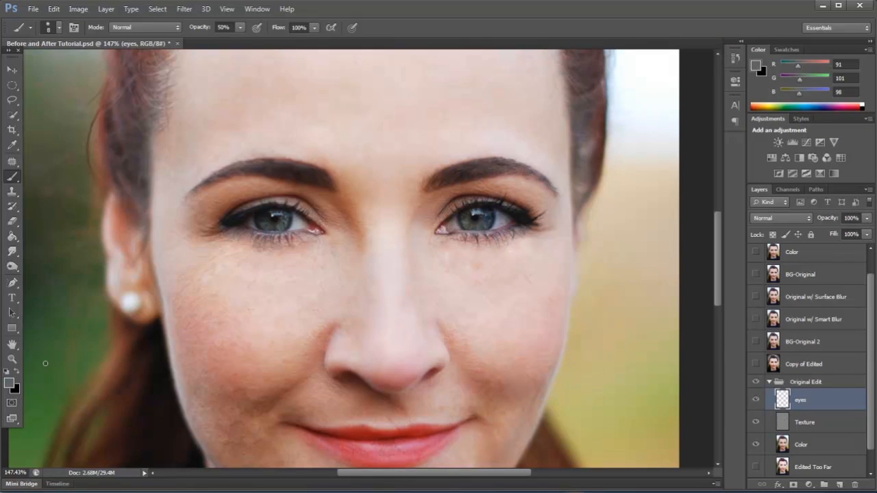
left_click(9, 383)
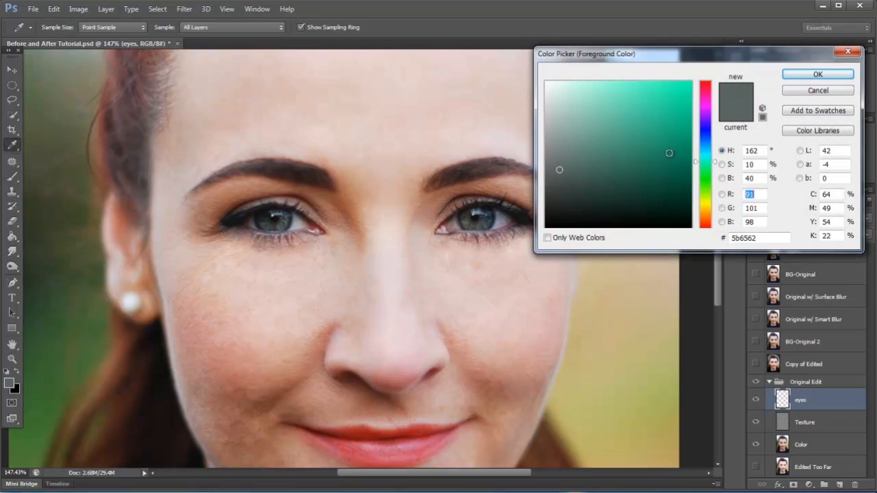
left_click_drag(566, 167, 597, 77)
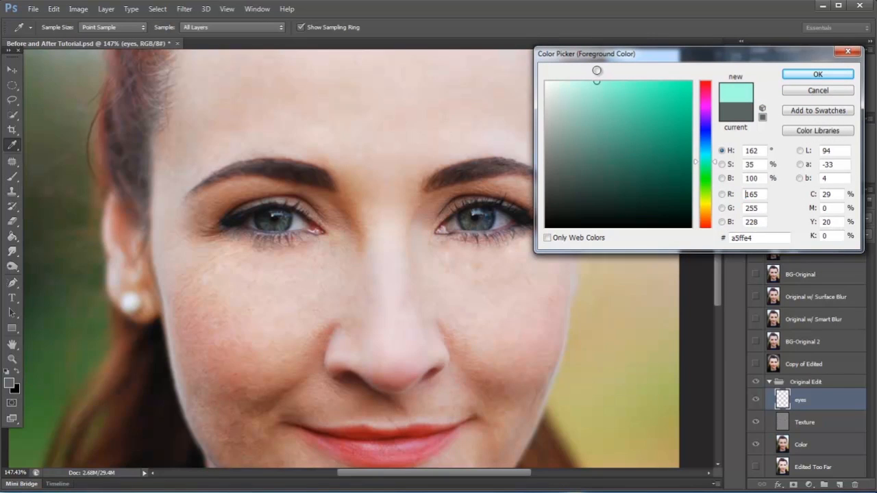
left_click(817, 74)
key("b")
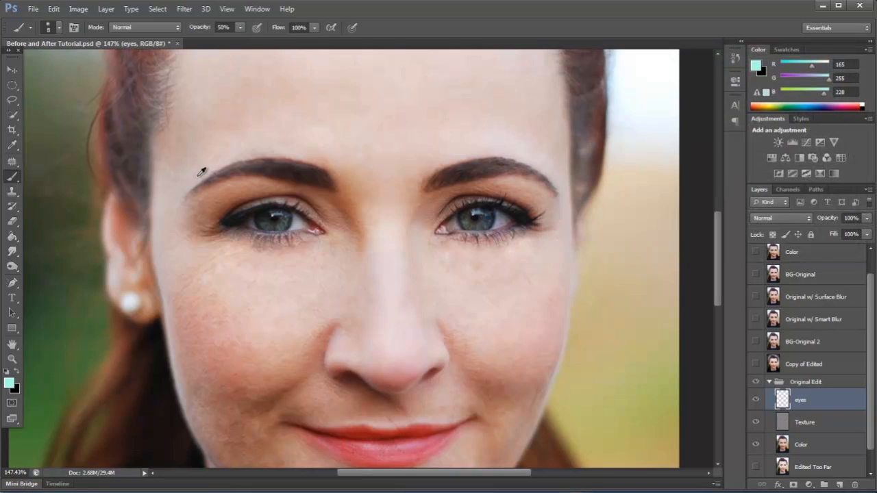
Sample the lower iris color up close and brighten it to the light green c2ffa3 for the brush.
scroll(269, 211, "up", 3)
scroll(269, 211, "up", 5)
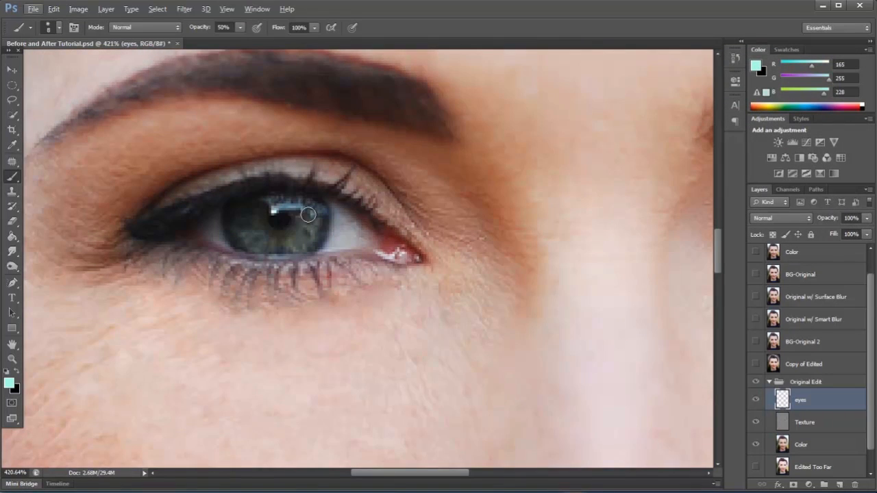
left_click(9, 382)
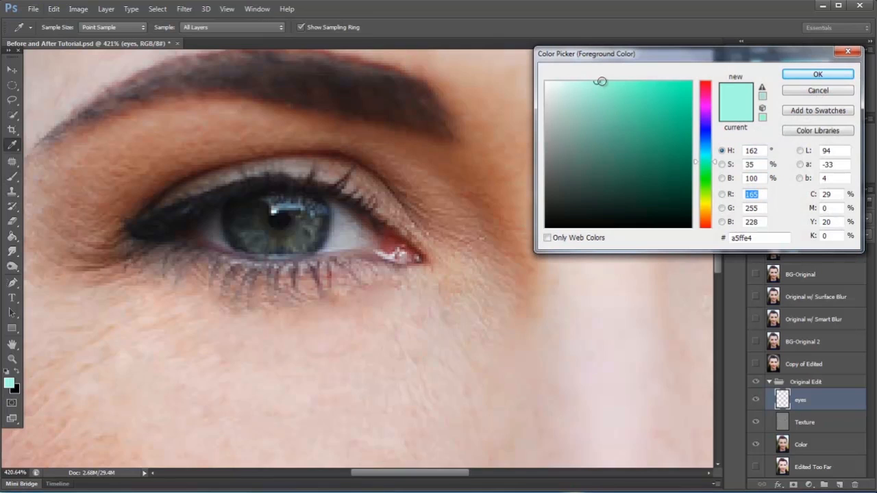
left_click(795, 74)
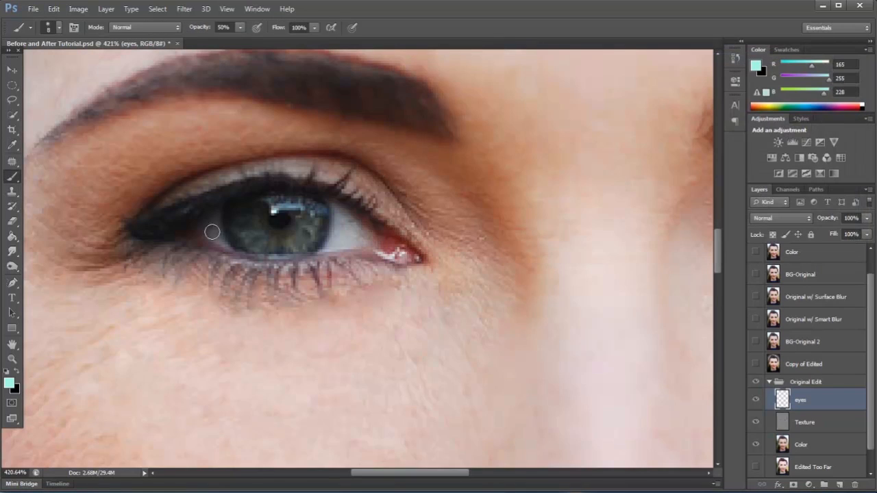
left_click(299, 235, "alt")
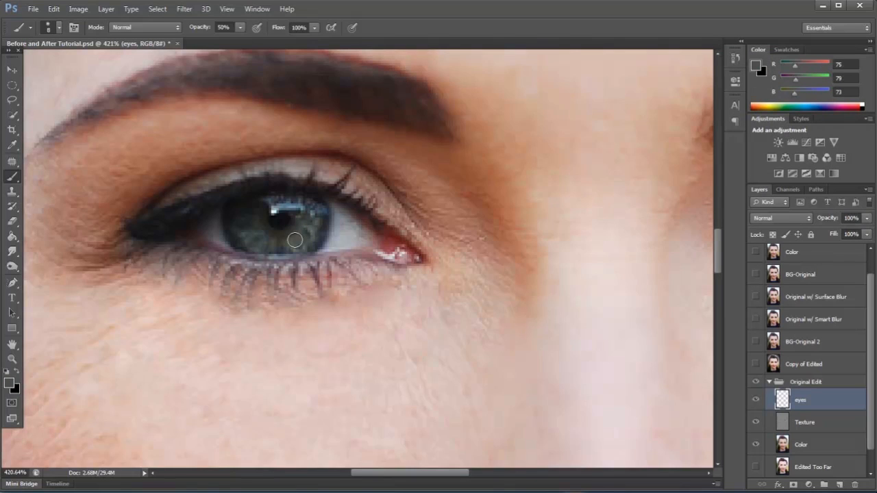
left_click(10, 383)
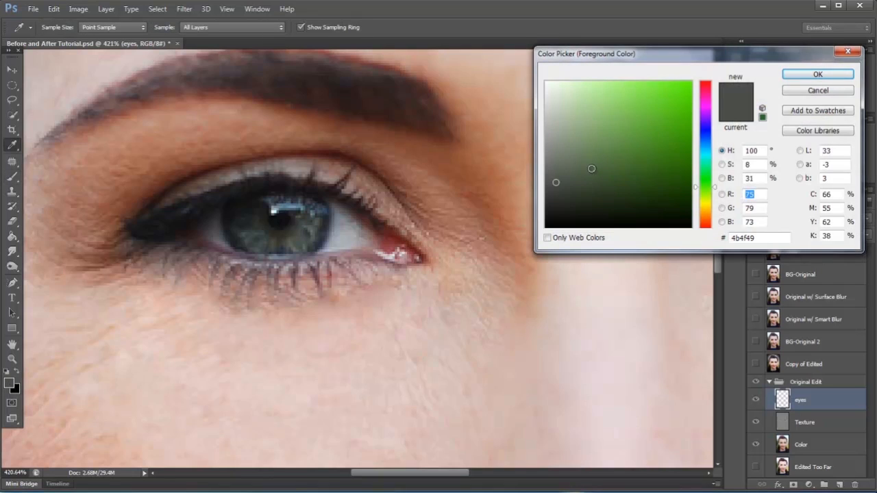
left_click_drag(591, 123, 598, 56)
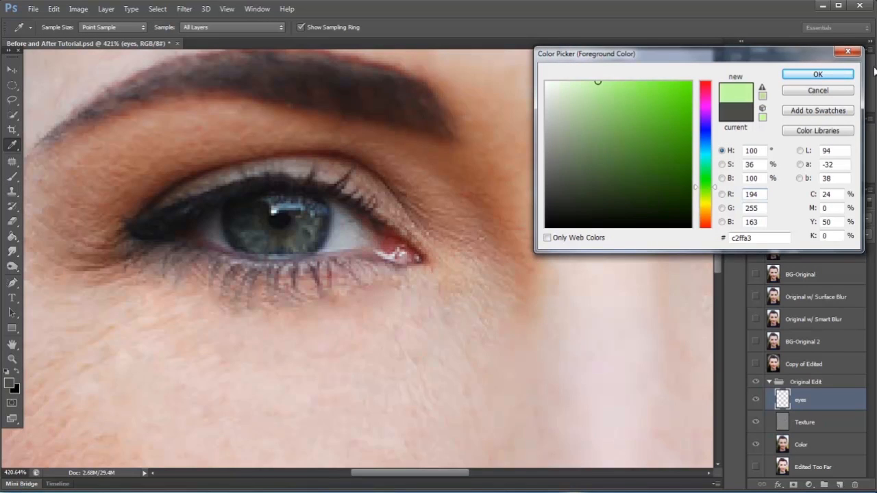
left_click(817, 74)
key("b")
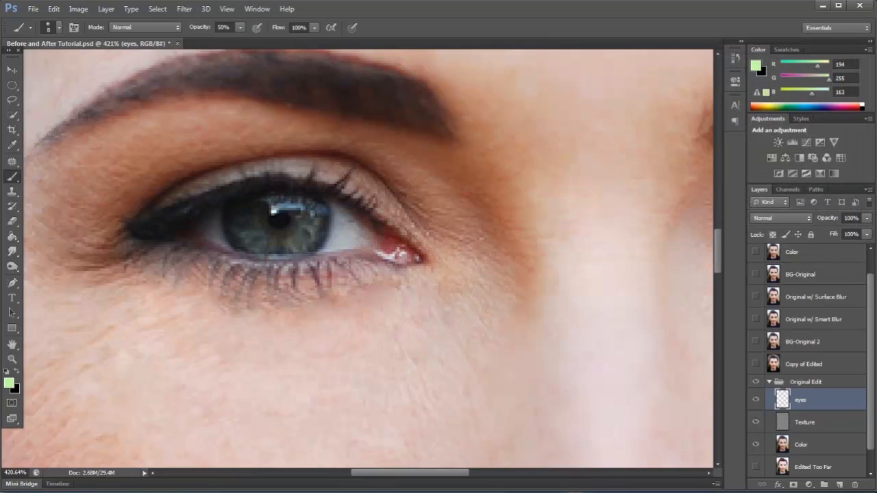
Set the eyes layer's blend mode to Color and paint the irises of both eyes light green.
left_click(780, 218)
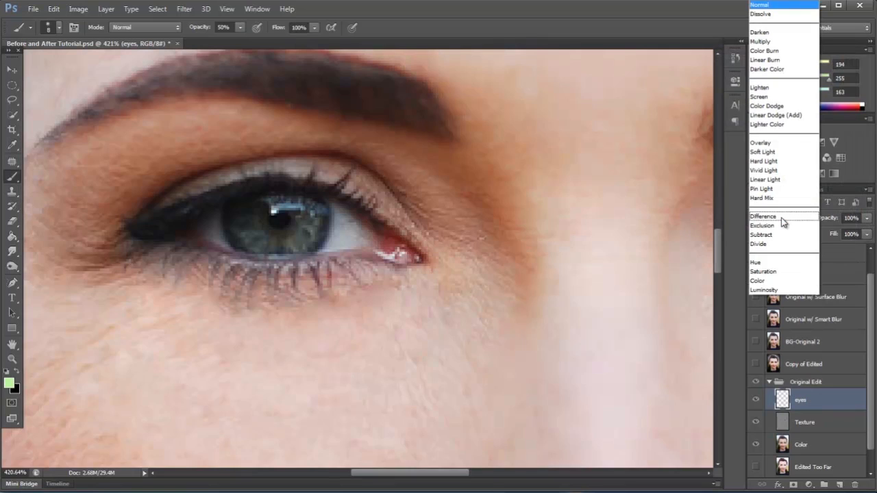
left_click(761, 281)
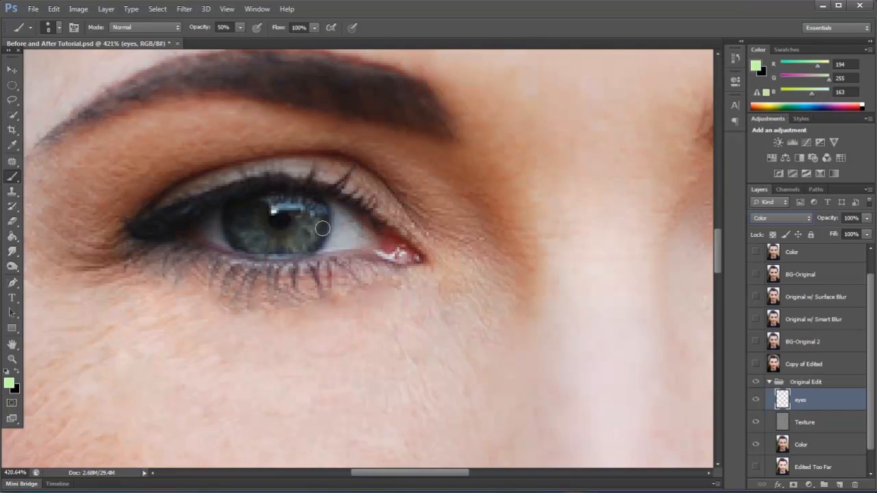
mouse_move(320, 210)
left_mouse_down()
mouse_move(305, 245)
mouse_move(257, 245)
mouse_move(234, 227)
mouse_move(237, 214)
mouse_move(285, 198)
mouse_move(308, 206)
mouse_move(302, 215)
mouse_move(296, 208)
mouse_move(302, 228)
mouse_move(289, 233)
mouse_move(270, 235)
mouse_move(261, 214)
mouse_move(296, 207)
mouse_move(261, 209)
mouse_move(264, 233)
mouse_move(249, 215)
mouse_move(248, 236)
mouse_move(272, 244)
mouse_move(240, 240)
mouse_move(233, 210)
mouse_move(247, 240)
mouse_move(302, 239)
mouse_move(314, 207)
mouse_move(323, 233)
mouse_move(312, 248)
mouse_move(259, 238)
left_mouse_up()
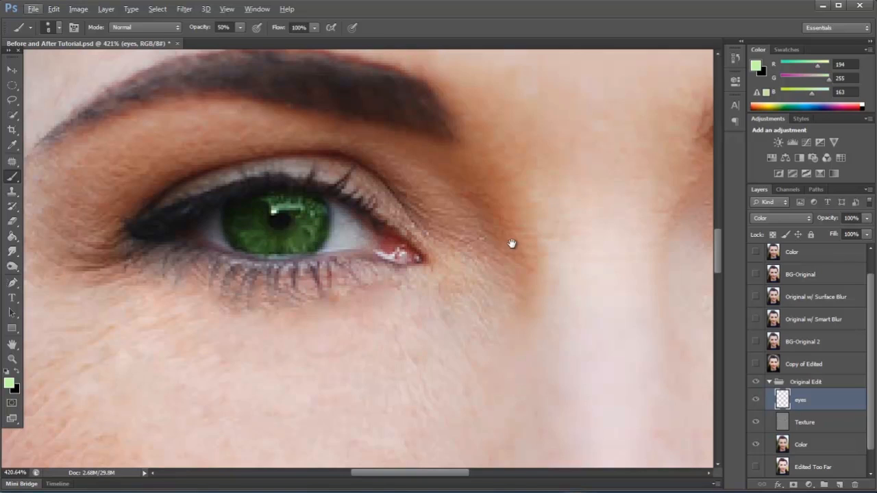
left_click_drag(512, 244, 231, 241)
left_click_drag(373, 245, 326, 252)
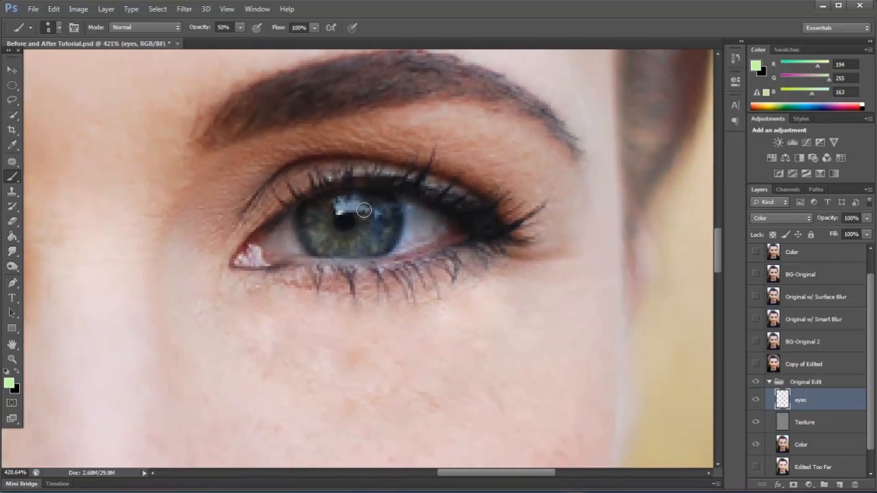
mouse_move(391, 213)
left_mouse_down()
mouse_move(389, 242)
mouse_move(371, 249)
mouse_move(317, 246)
mouse_move(306, 227)
mouse_move(320, 205)
mouse_move(367, 201)
mouse_move(374, 240)
mouse_move(365, 218)
mouse_move(342, 241)
mouse_move(332, 233)
mouse_move(324, 220)
mouse_move(338, 205)
mouse_move(314, 223)
mouse_move(344, 241)
mouse_move(361, 217)
left_mouse_up()
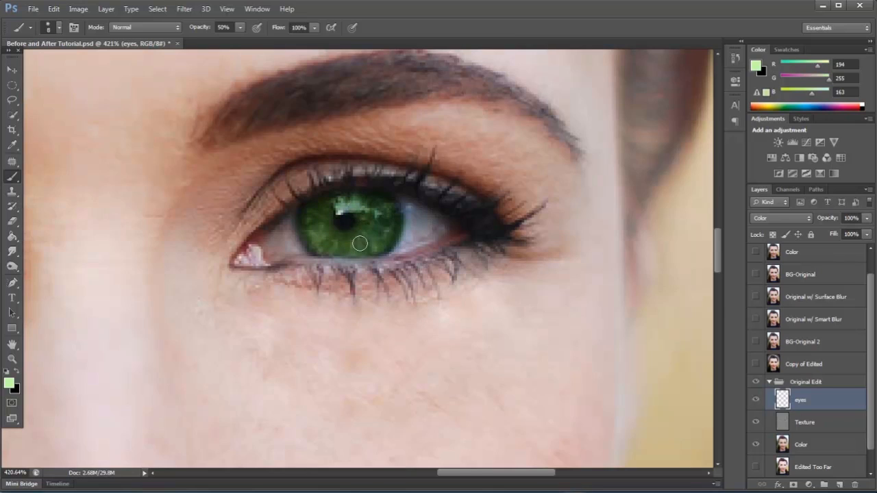
Lower the eyes layer's opacity to 80% and compare the whole portrait with the layer hidden and shown.
scroll(414, 228, "down", 3)
scroll(413, 229, "down", 6)
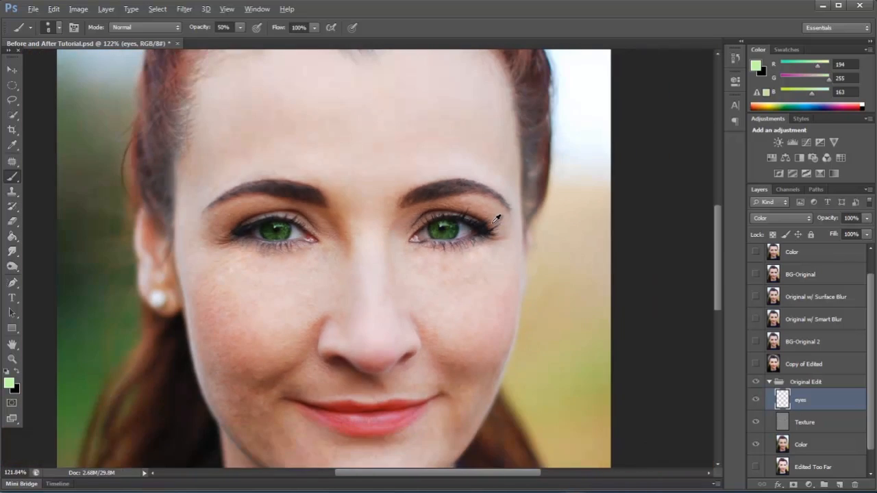
key("alt")
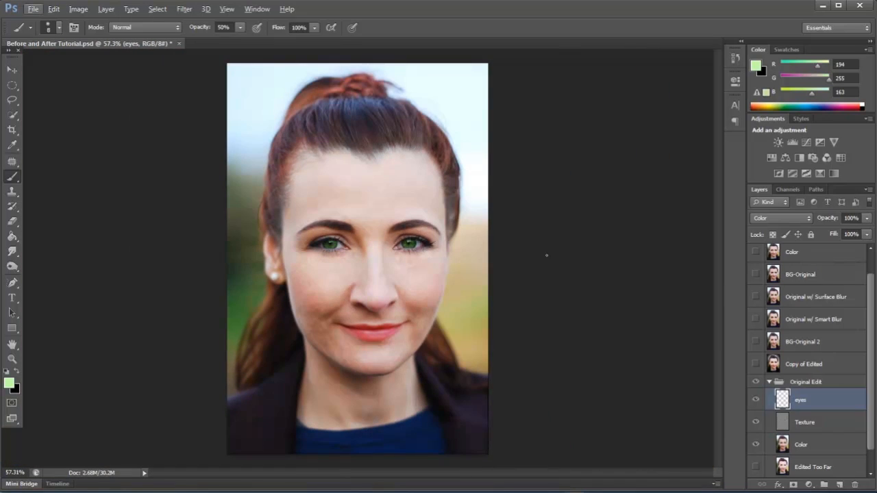
left_click_drag(837, 218, 822, 222)
left_click(756, 400)
Add a Hue/Saturation adjustment layer with Colorize enabled above the eyes layer and clip it to that layer.
left_click(777, 485)
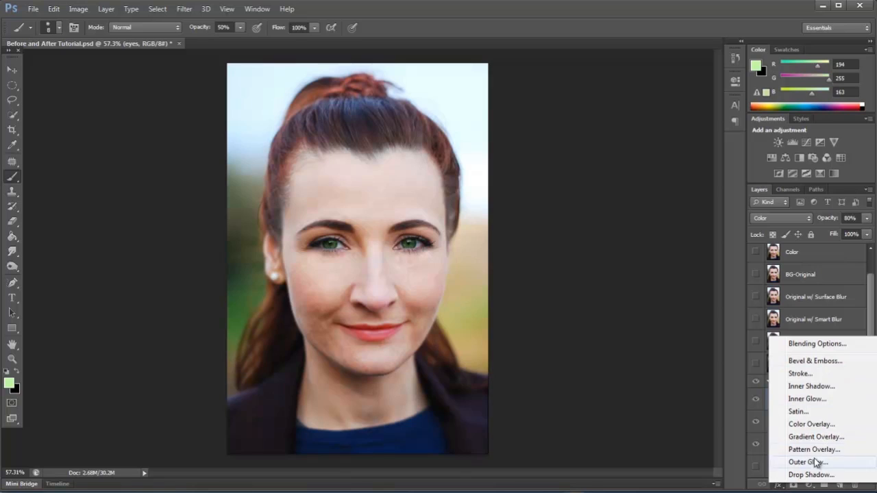
left_click(777, 486)
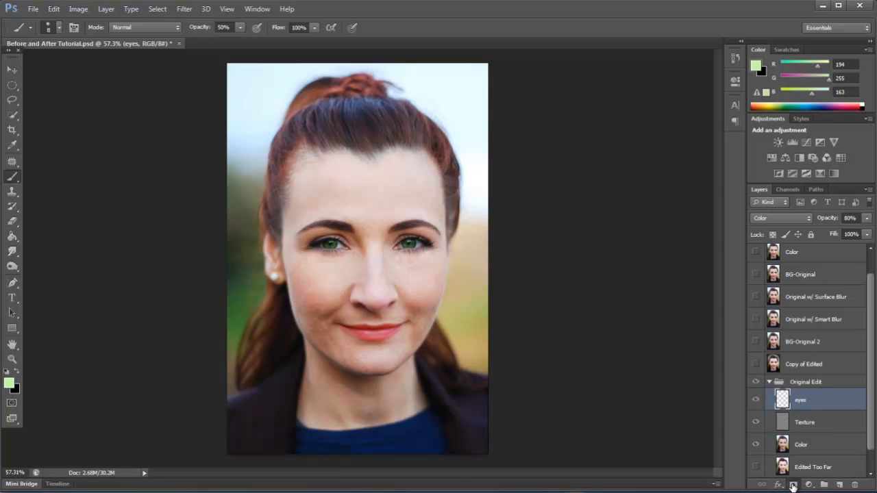
left_click(809, 485)
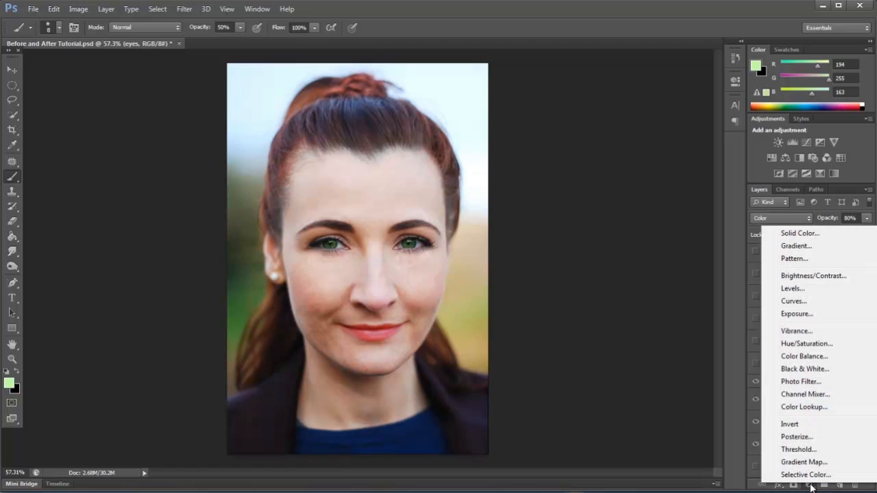
left_click(832, 340)
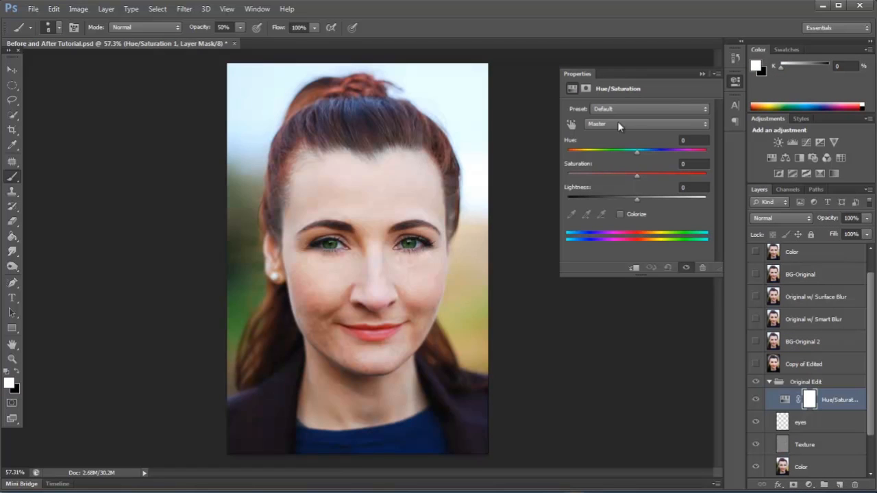
left_click(617, 214)
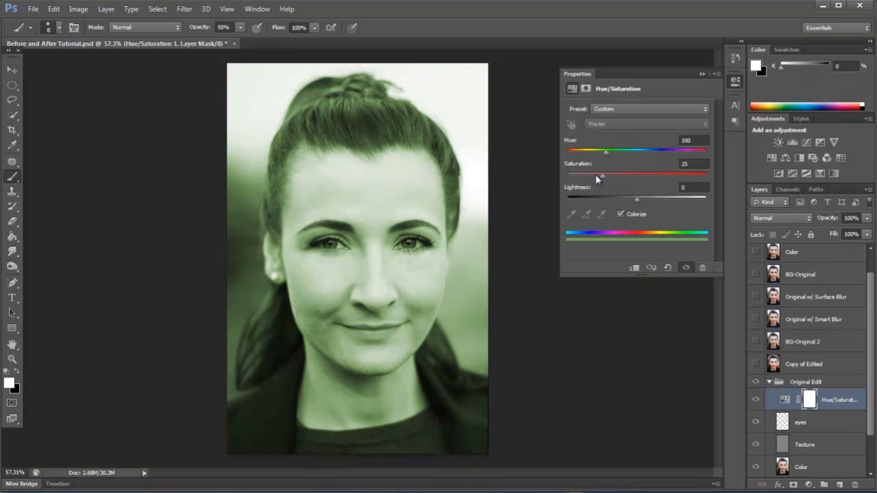
left_click(701, 74)
right_click(845, 402)
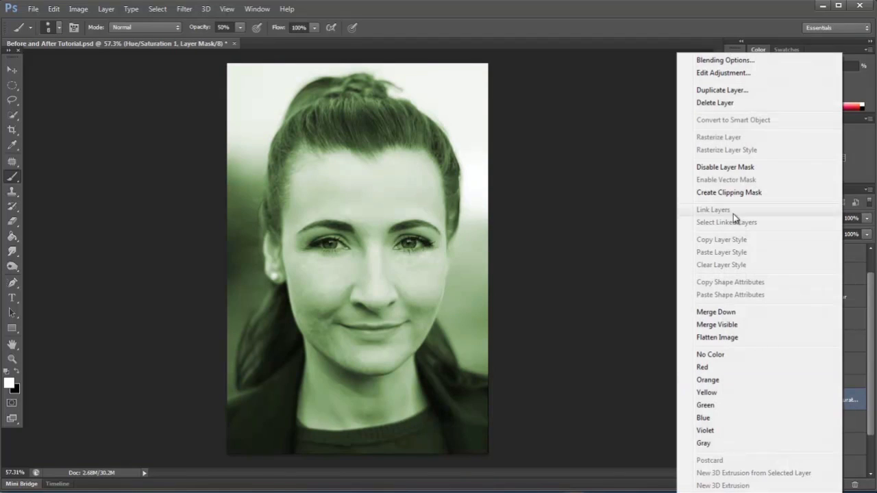
left_click(722, 190)
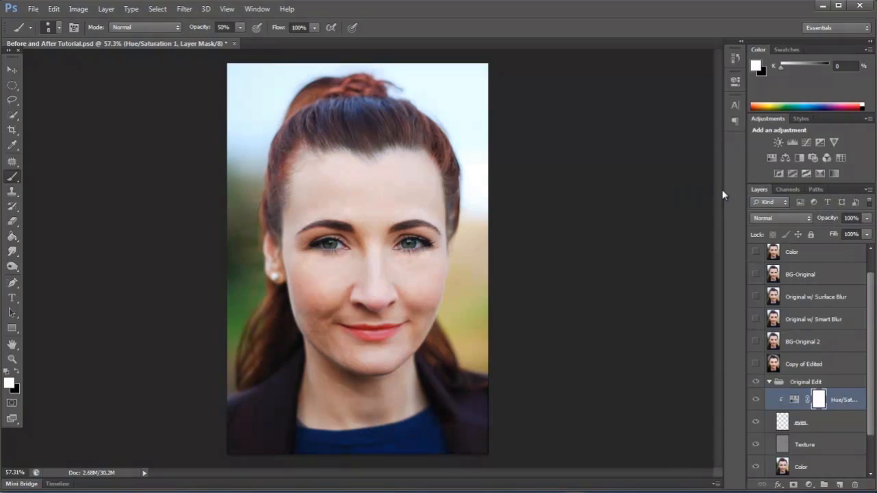
Try a blue eye color in the clipped Hue/Saturation adjustment with Saturation at +69 and the Hue shifted to blue.
double_click(792, 401)
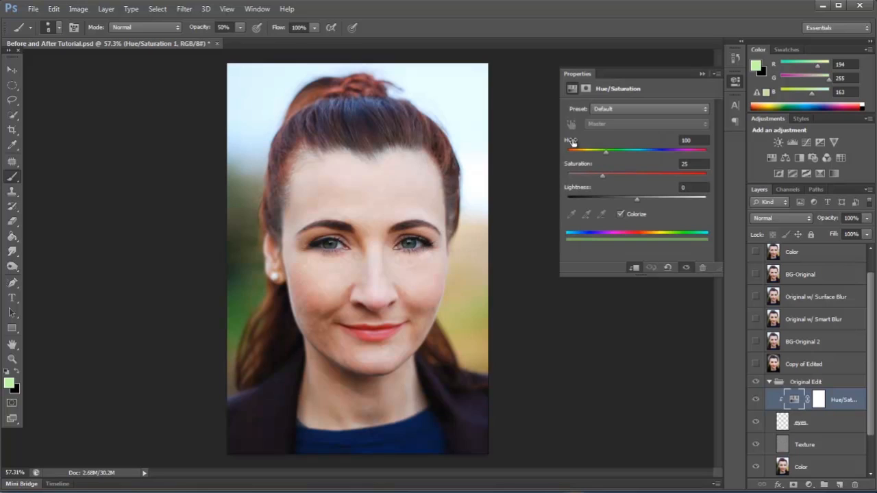
left_click(572, 142)
left_click_drag(581, 169, 610, 169)
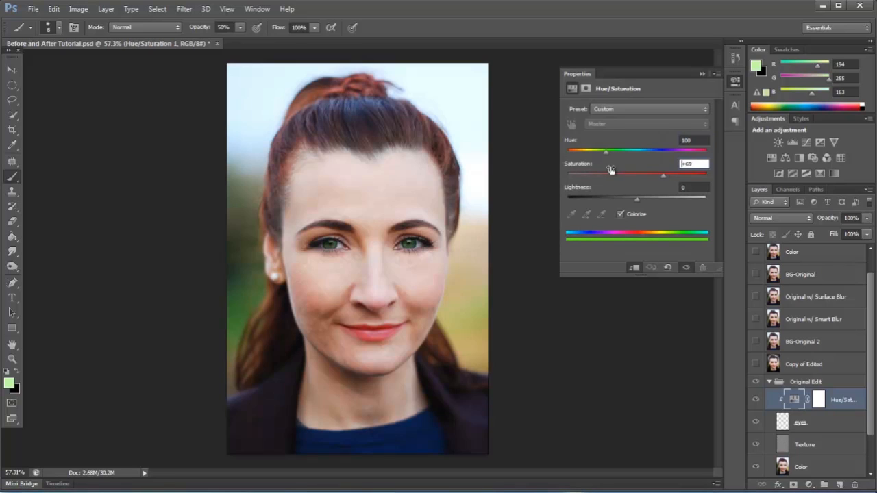
left_click_drag(566, 142, 651, 144)
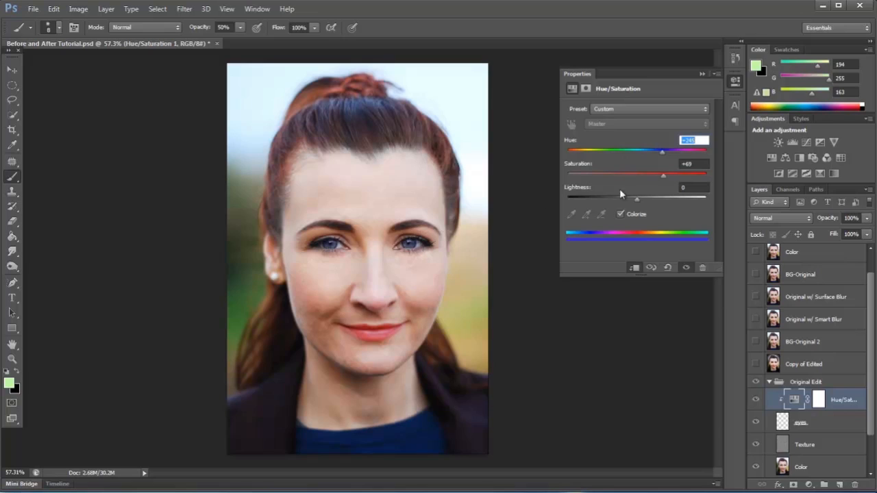
Set the eye adjustment's Saturation to +100 and its Hue to +348 for a reddish eye color.
left_click_drag(581, 169, 676, 167)
left_click_drag(565, 140, 634, 140)
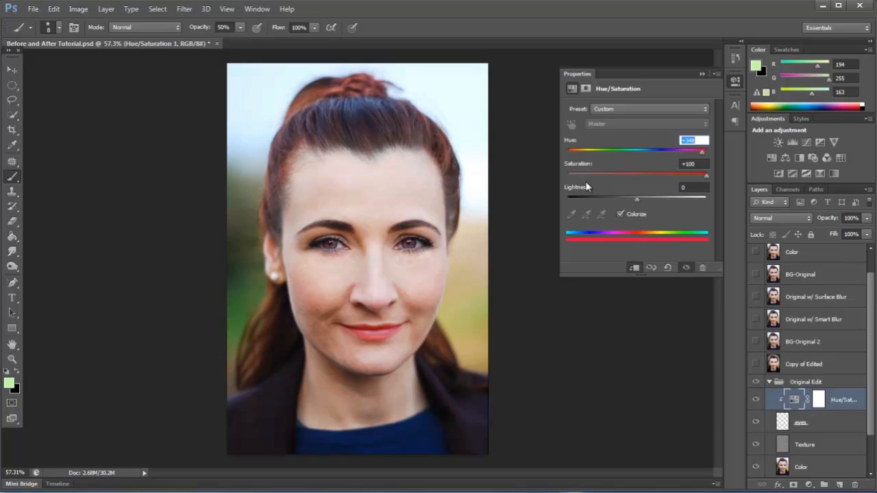
mouse_move(587, 190)
left_mouse_down()
mouse_move(603, 189)
mouse_move(575, 190)
mouse_move(586, 187)
left_mouse_up()
key("Tab")
left_click(700, 74)
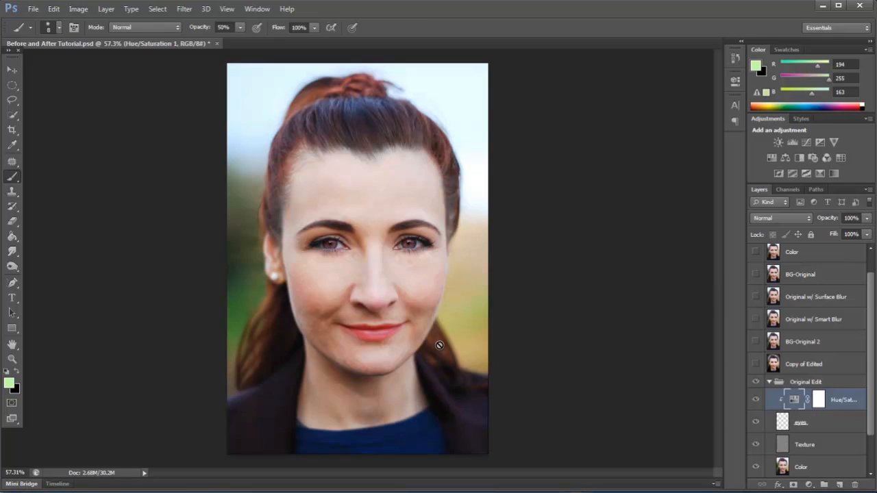
Switch to the Move tool and examine the recolored irises of both eyes up close.
left_click(14, 72)
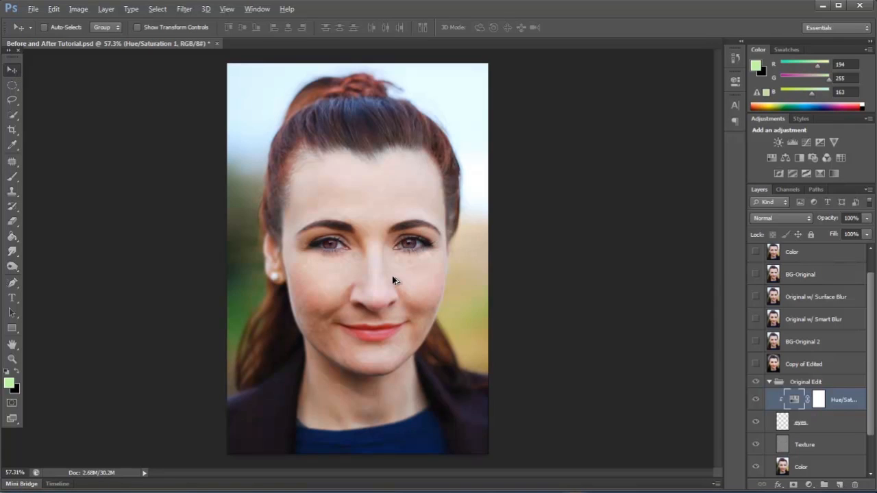
scroll(392, 276, "up", 5)
scroll(474, 200, "down", 1)
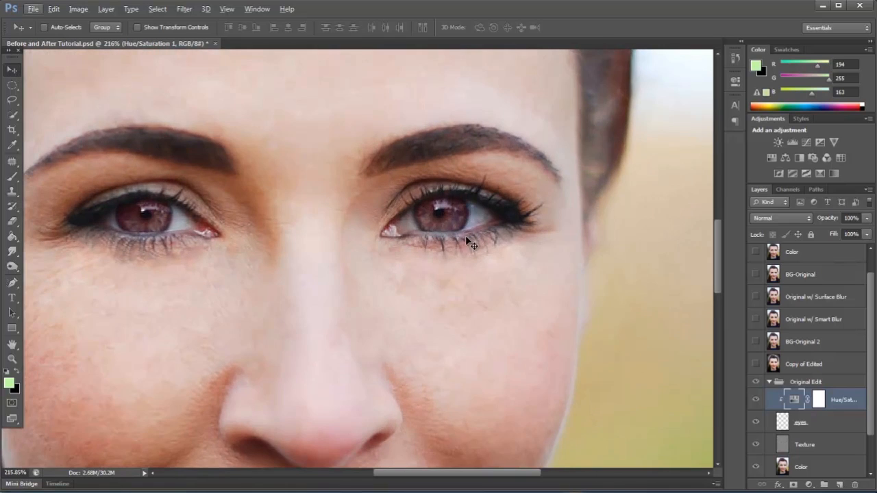
scroll(591, 318, "down", 1)
scroll(633, 320, "down", 1)
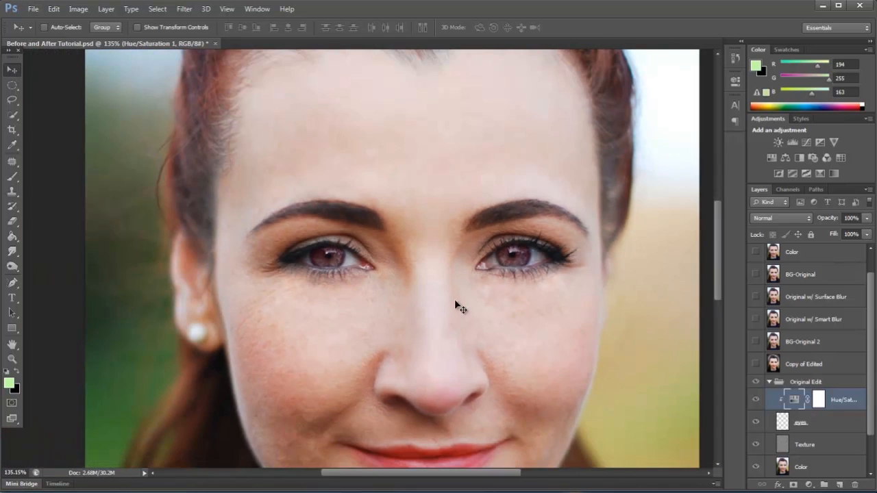
Add a new layer above the eyes' Hue/Saturation adjustment and name it Vignette.
scroll(394, 201, "down", 1)
scroll(363, 154, "down", 1)
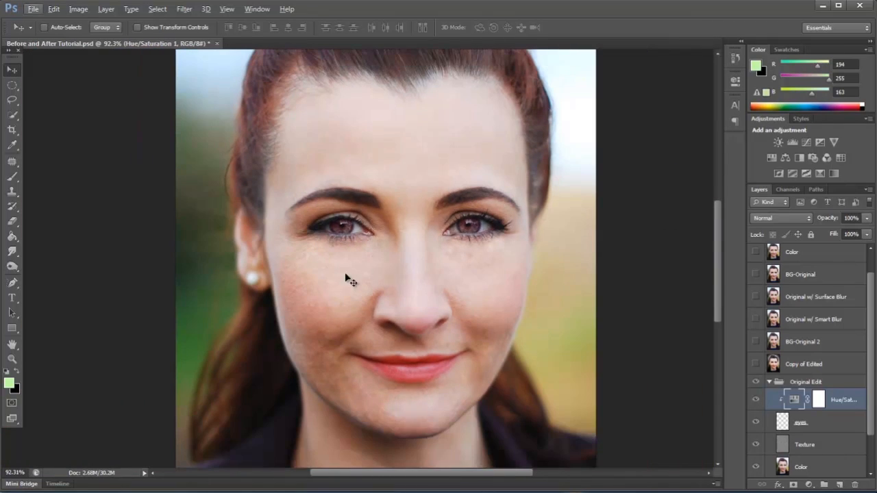
scroll(384, 315, "down", 1)
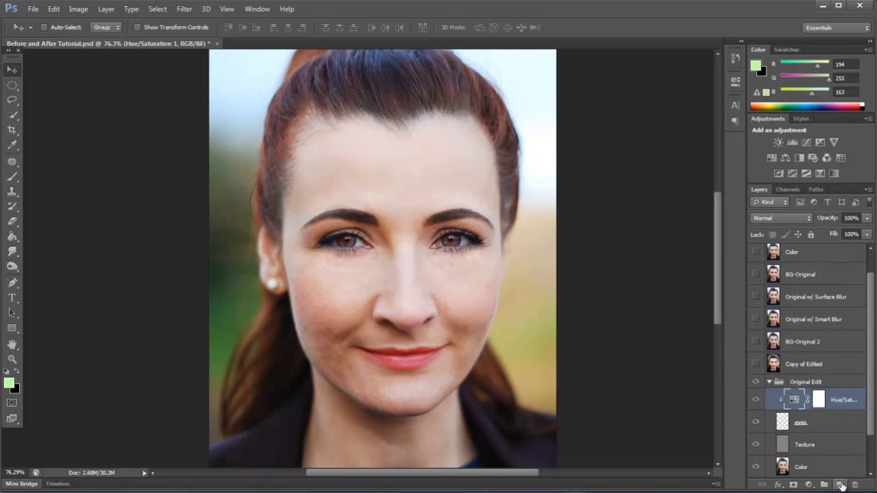
scroll(418, 248, "down", 1)
scroll(490, 313, "down", 1)
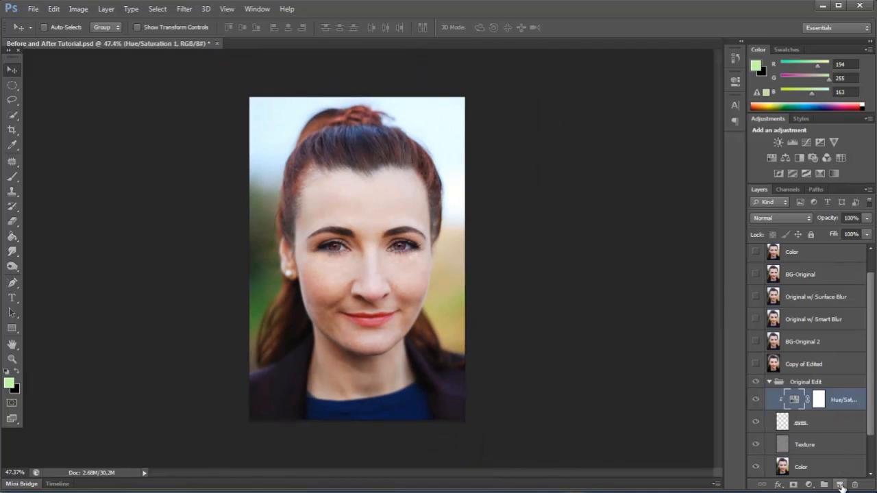
left_click(840, 485)
double_click(804, 400)
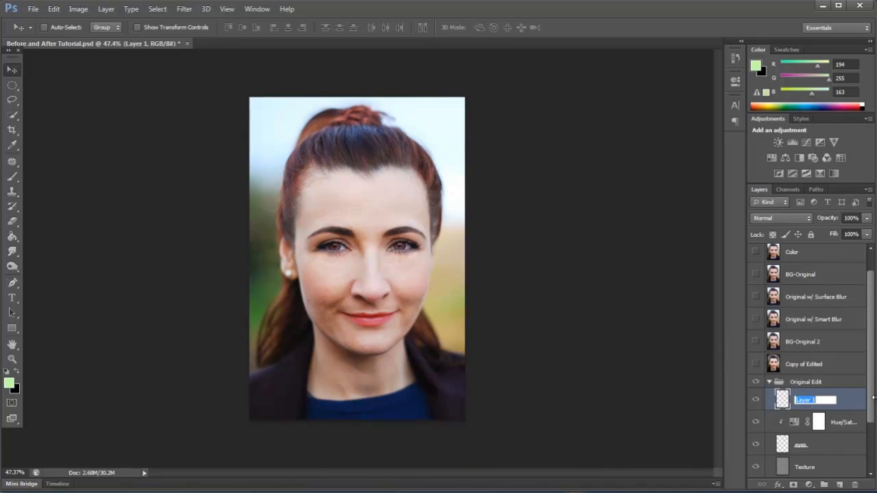
type("Vignette")
Make an elliptical selection spanning the full width and height of the portrait and invert it.
left_click(12, 85)
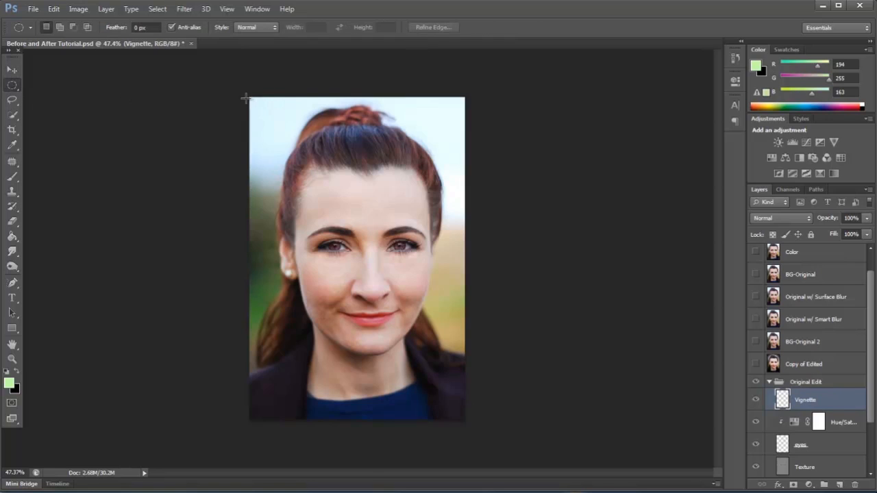
left_click_drag(249, 97, 464, 425)
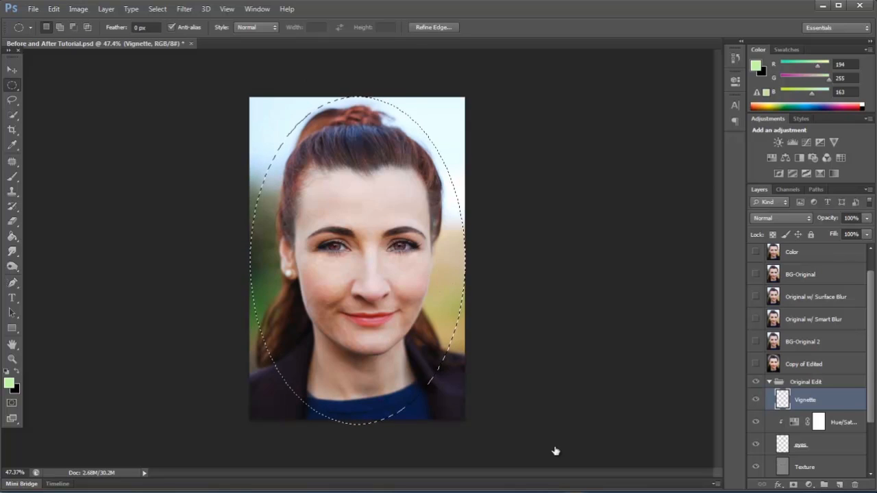
key("shift+ctrl+i")
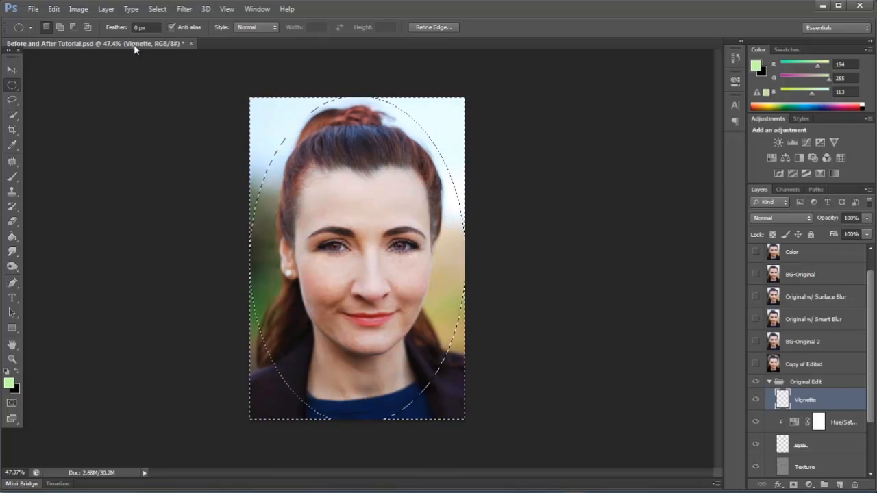
Feather the inverted selection by 80 pixels.
left_click(157, 8)
mouse_move(197, 136)
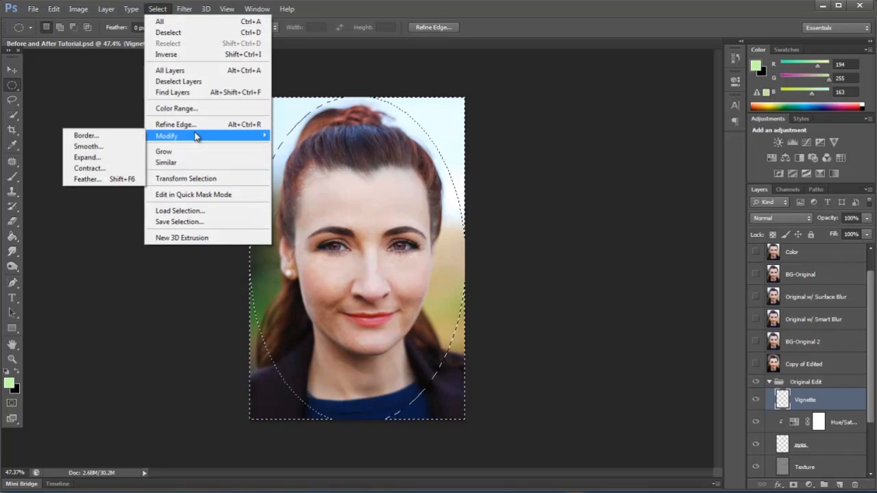
left_click(106, 179)
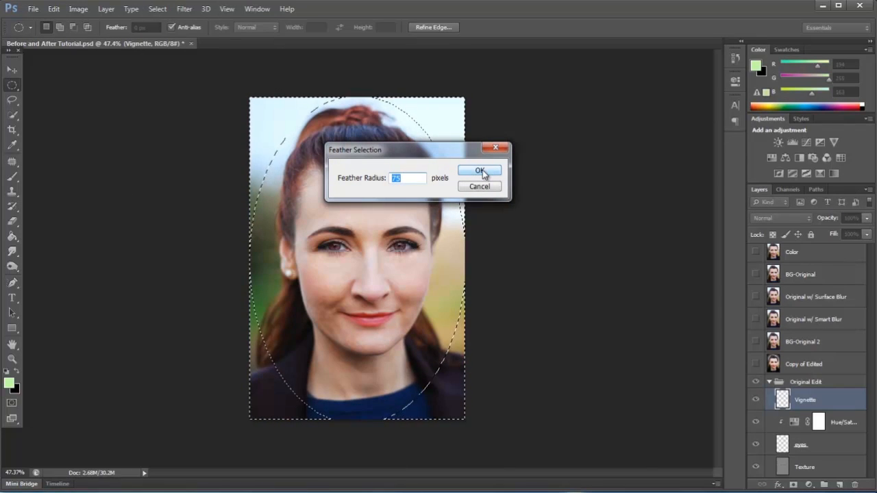
type("60")
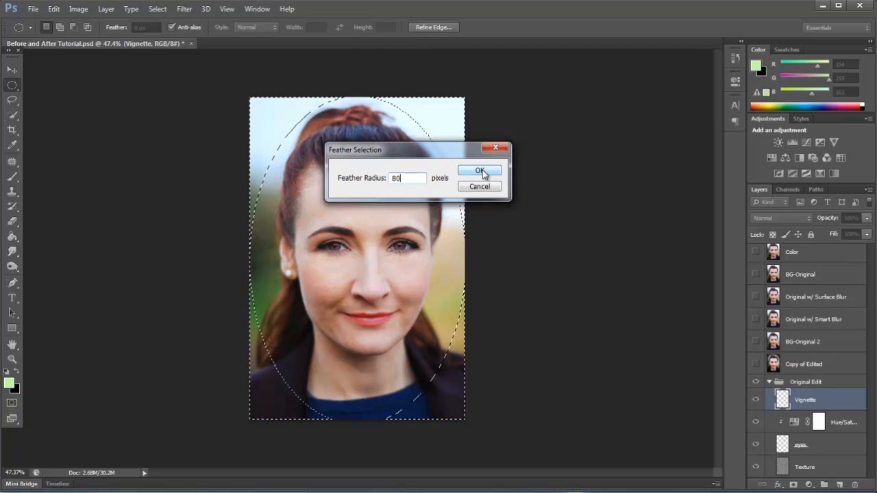
left_click(482, 171)
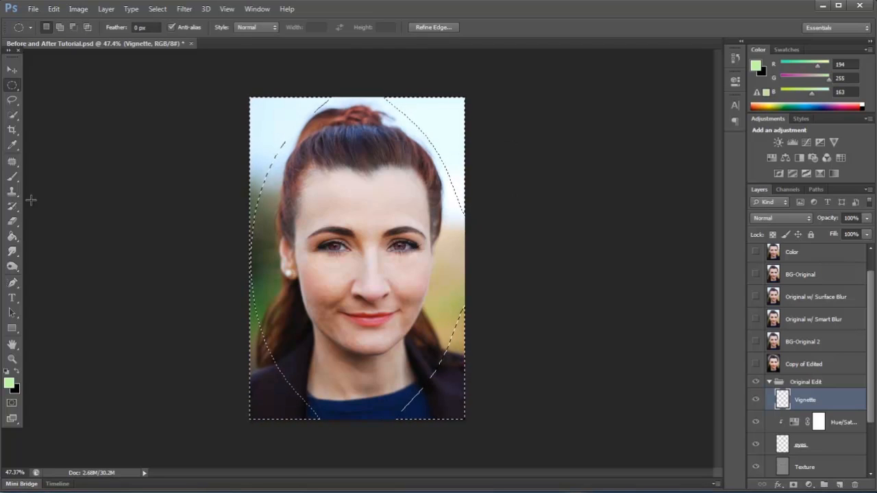
Fill the feathered selection with black on the Vignette layer, deselect, and reduce the layer's opacity to 64%.
left_click(14, 236)
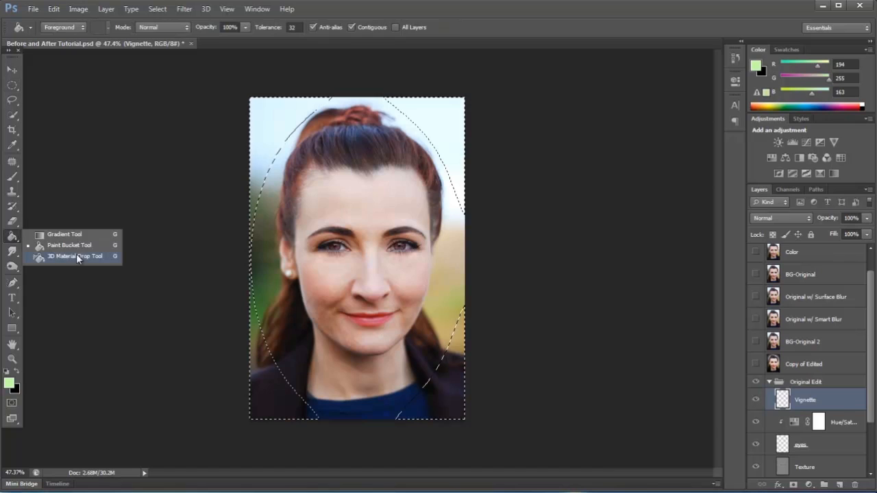
left_click(59, 247)
left_click(16, 370)
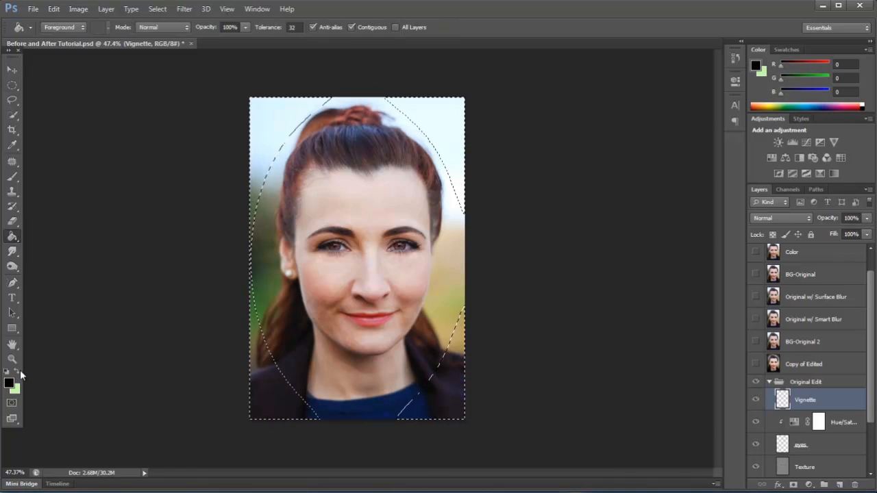
left_click(254, 114)
key("ctrl+d")
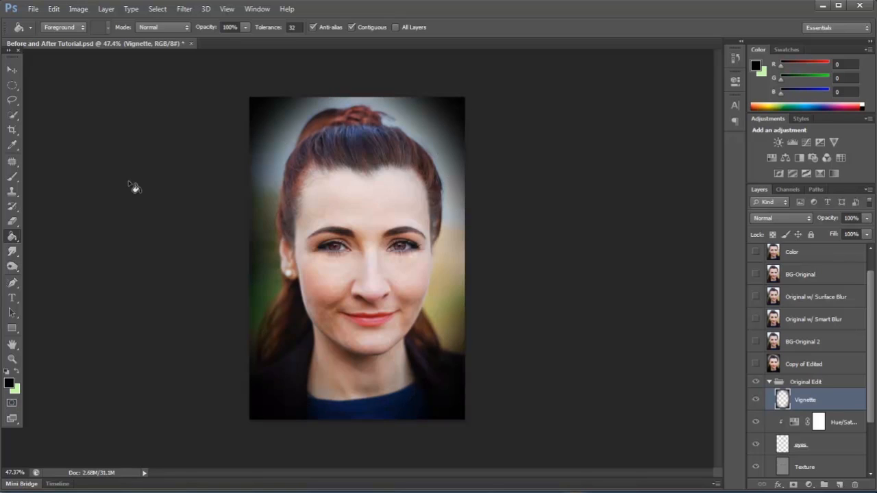
key("v")
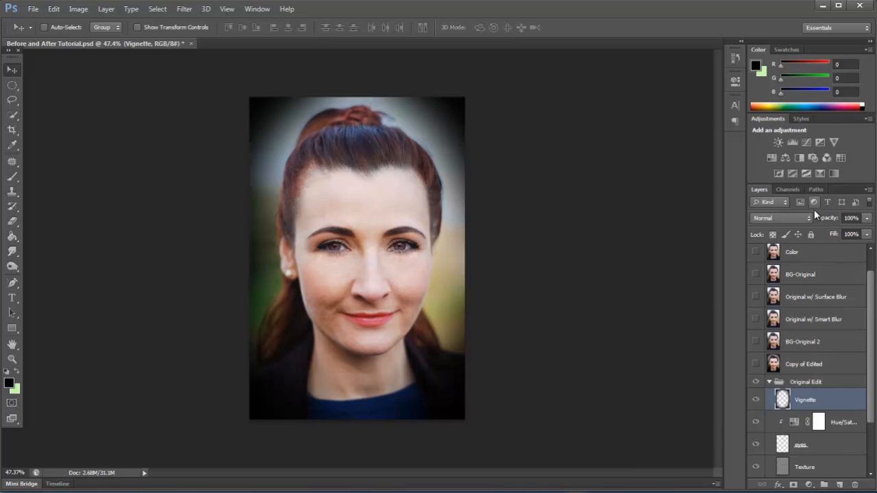
left_click_drag(826, 219, 806, 220)
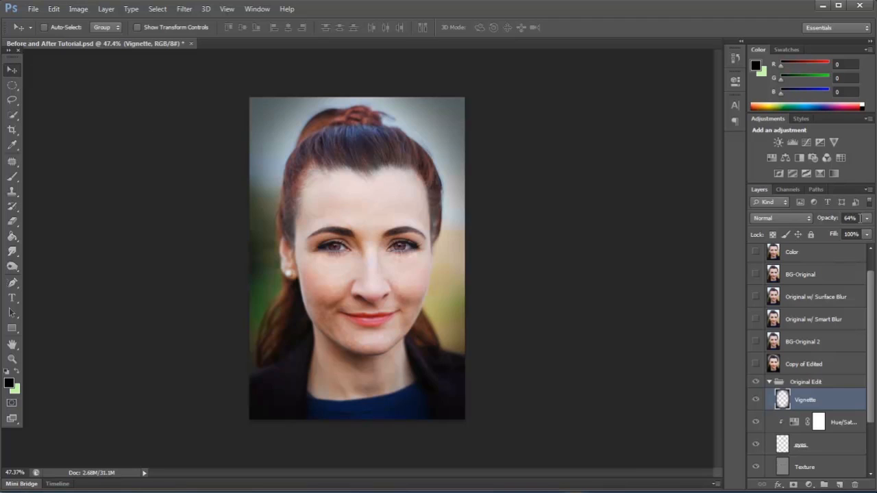
Add an empty layer directly below Vignette and a Vibrance adjustment layer on top of that empty layer.
left_click(841, 422)
left_click(839, 484)
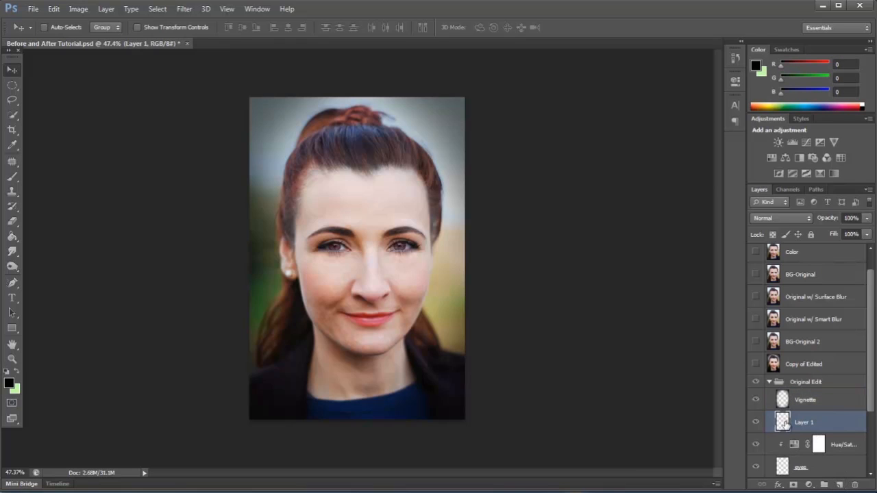
left_click(81, 11)
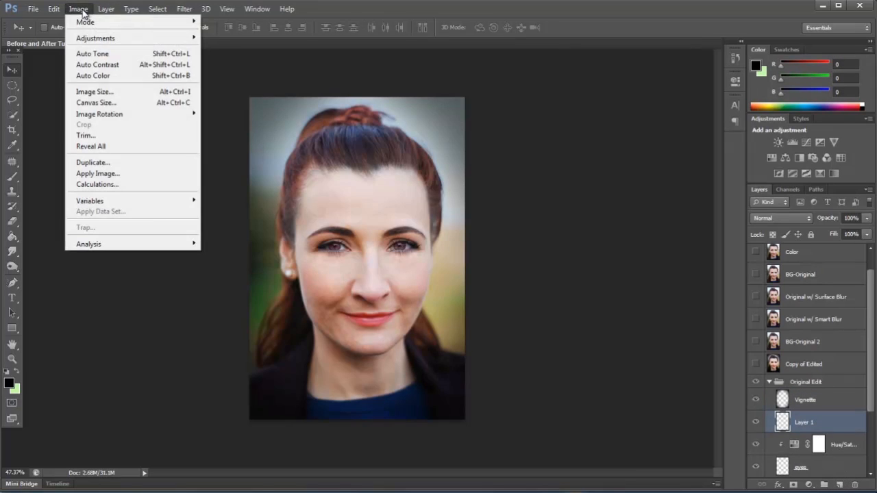
mouse_move(103, 40)
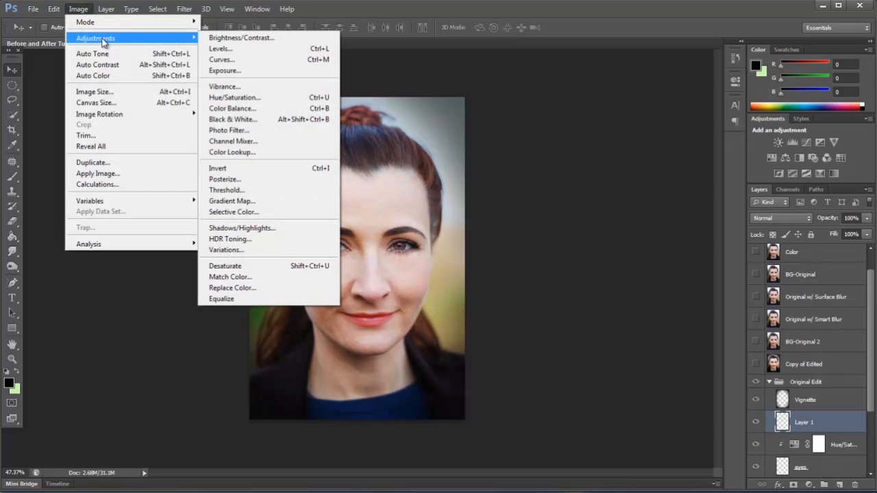
mouse_move(106, 9)
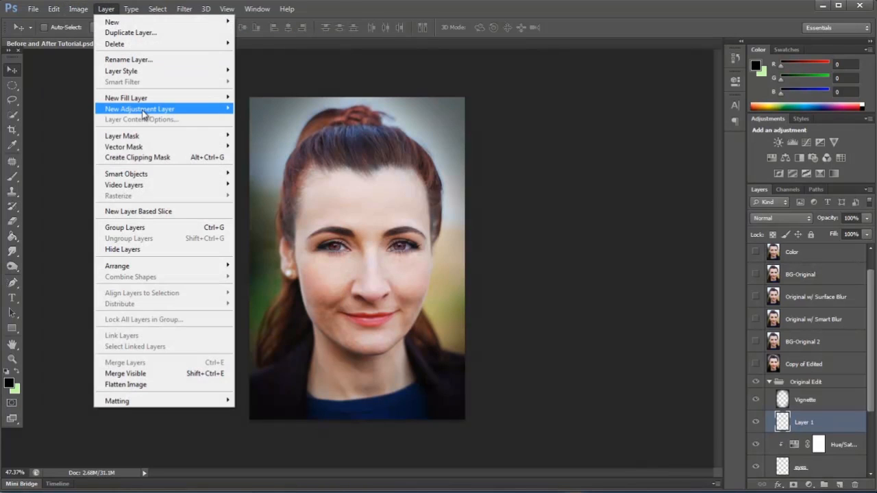
mouse_move(145, 113)
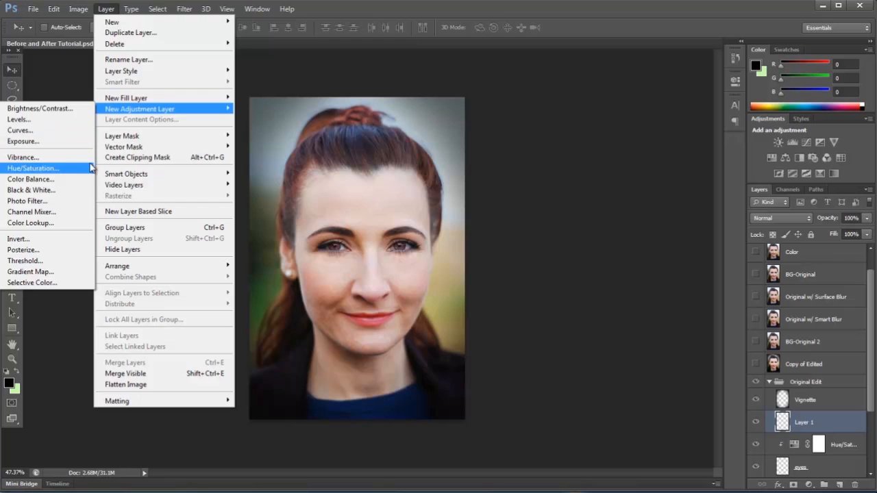
left_click(33, 157)
left_click(514, 159)
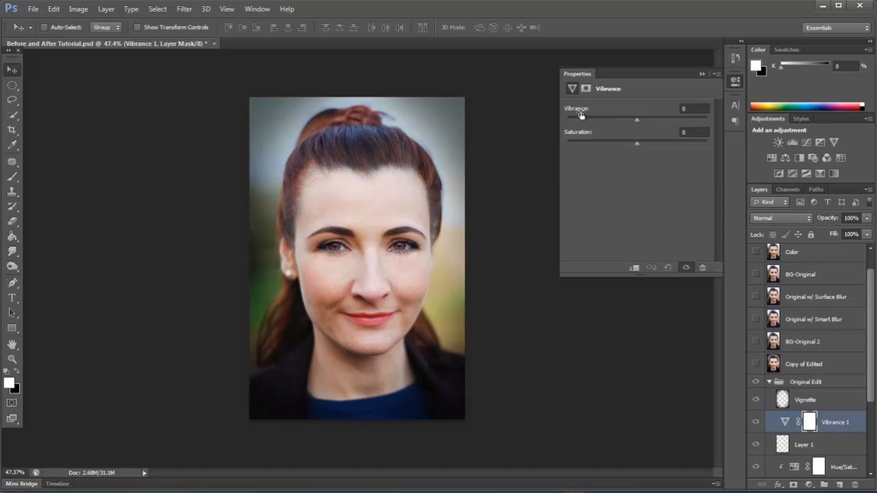
Set the Vibrance adjustment to Vibrance +44 and Saturation +25.
left_click_drag(578, 113, 605, 136)
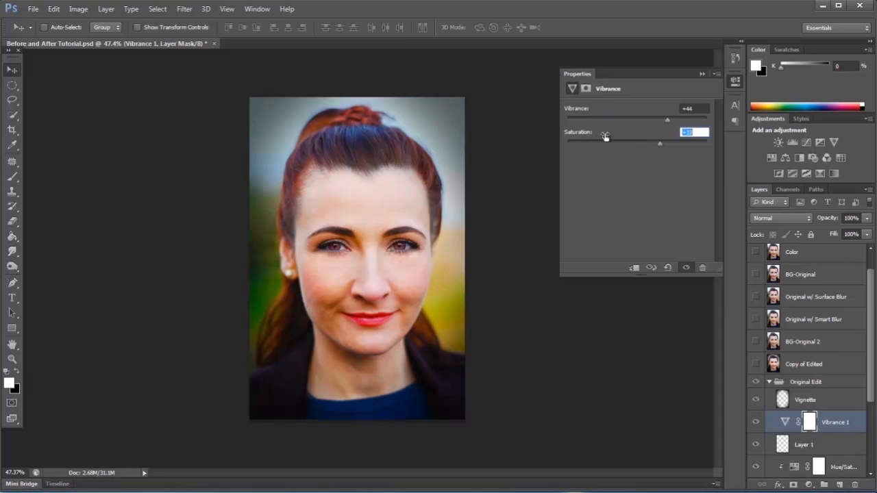
left_click_drag(601, 137, 600, 137)
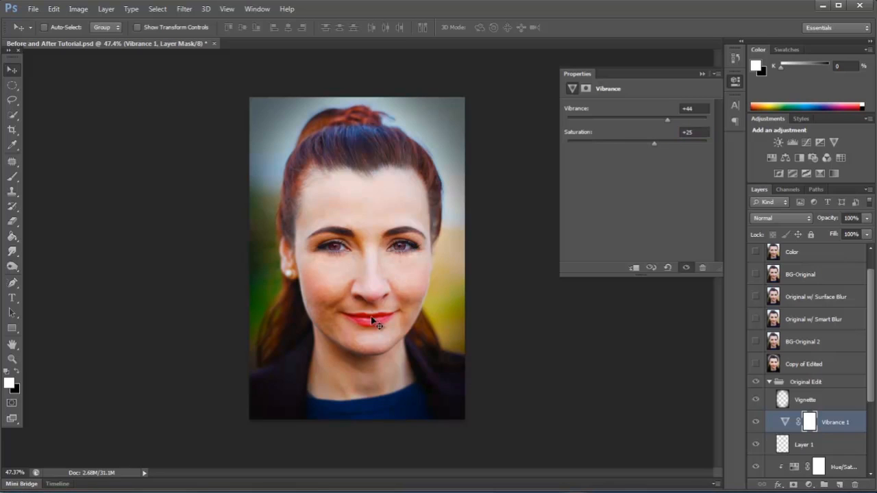
left_click(701, 74)
Blend the Vibrance adjustment layer in Soft Light at 60% opacity and compare the portrait with and without it.
left_click(793, 218)
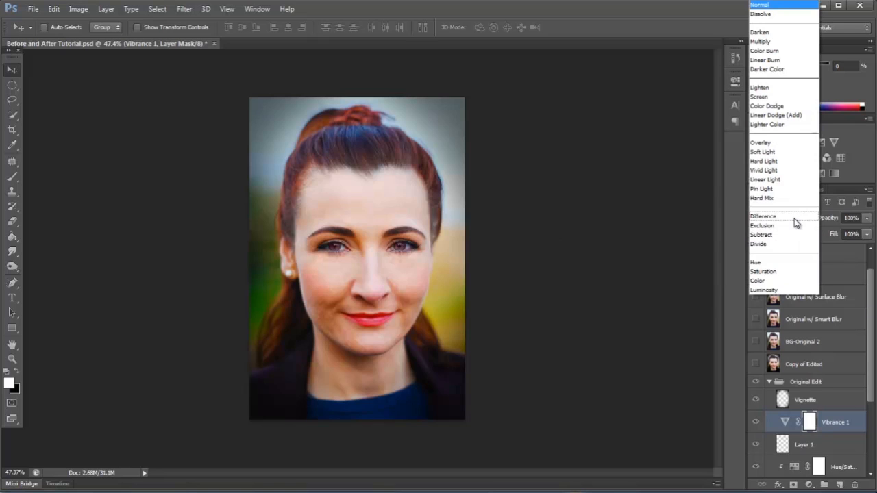
left_click(773, 152)
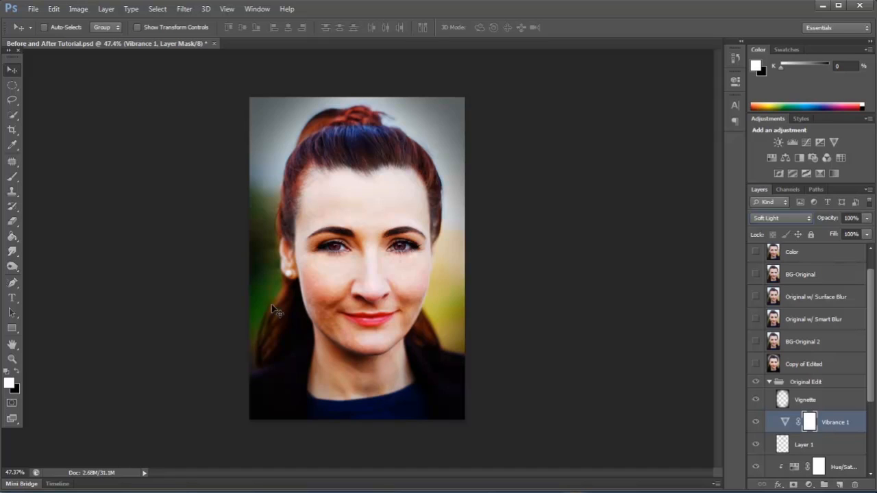
mouse_move(816, 218)
left_mouse_down()
mouse_move(830, 221)
mouse_move(809, 220)
left_mouse_up()
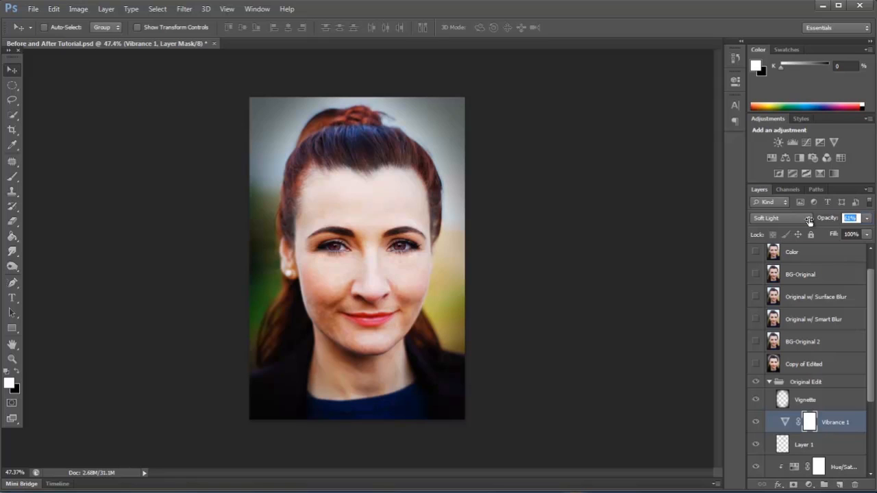
left_click_drag(808, 221, 808, 221)
left_click(755, 422)
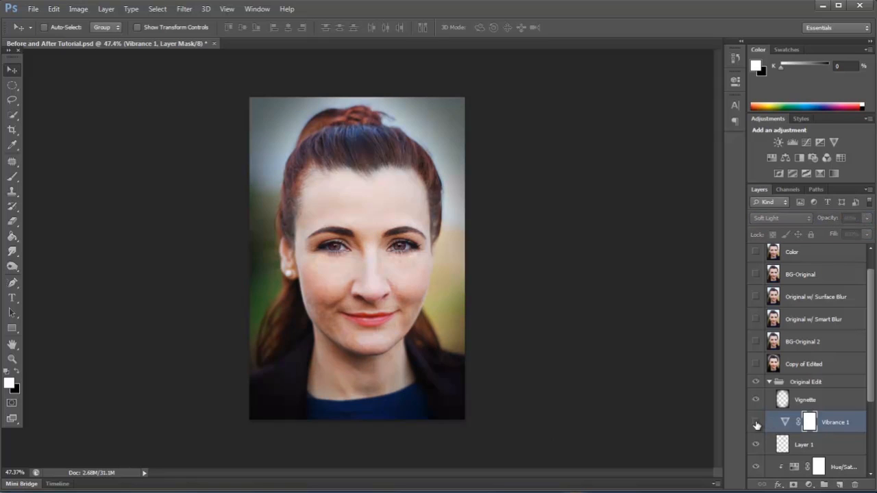
left_click(756, 424)
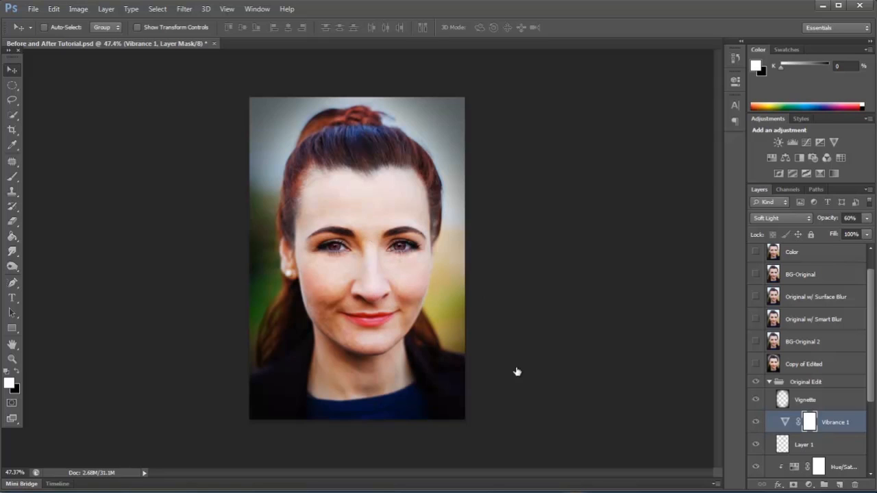
Change the eye color to blue by setting the clipped Hue/Saturation adjustment's Hue to +220.
double_click(794, 467)
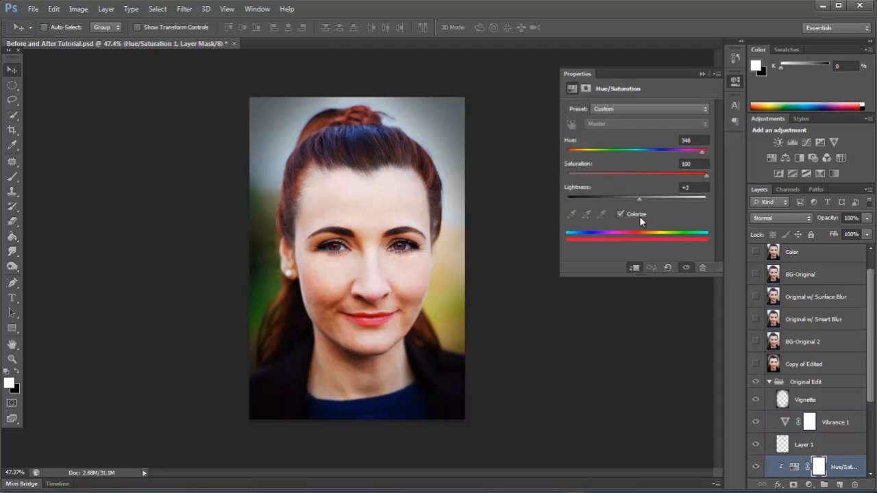
left_click_drag(574, 141, 502, 146)
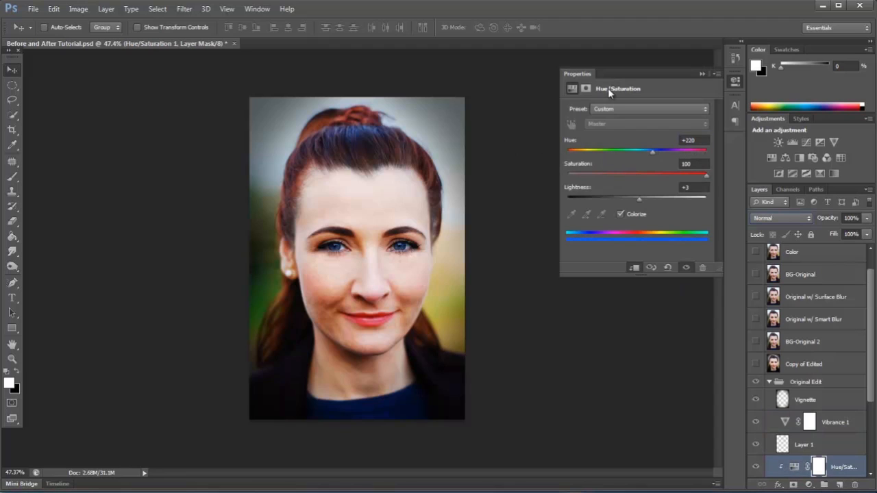
left_click(701, 74)
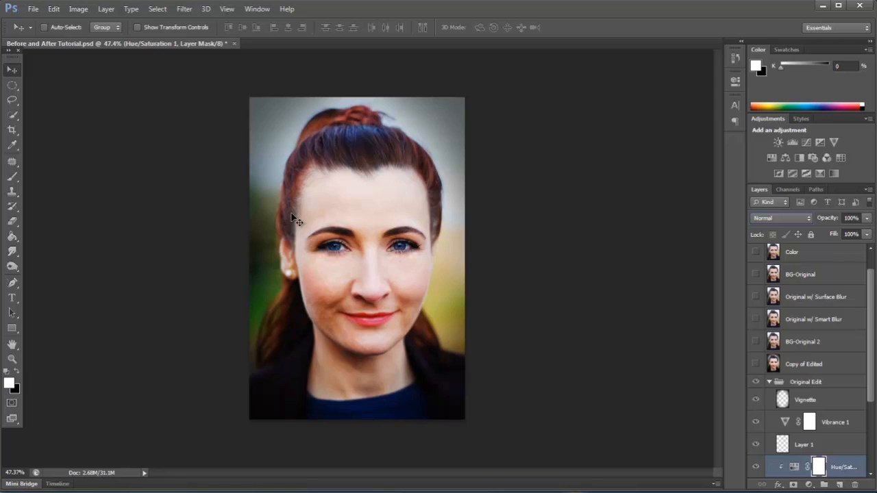
left_click(262, 491)
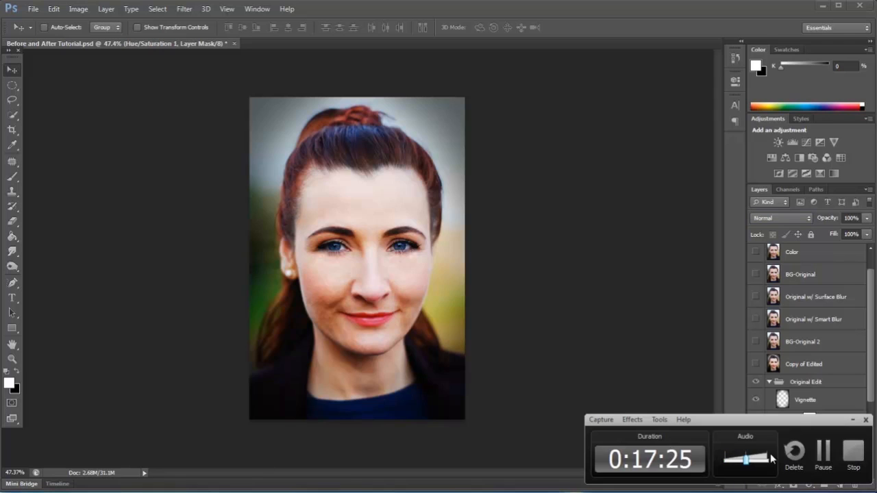
left_click(825, 449)
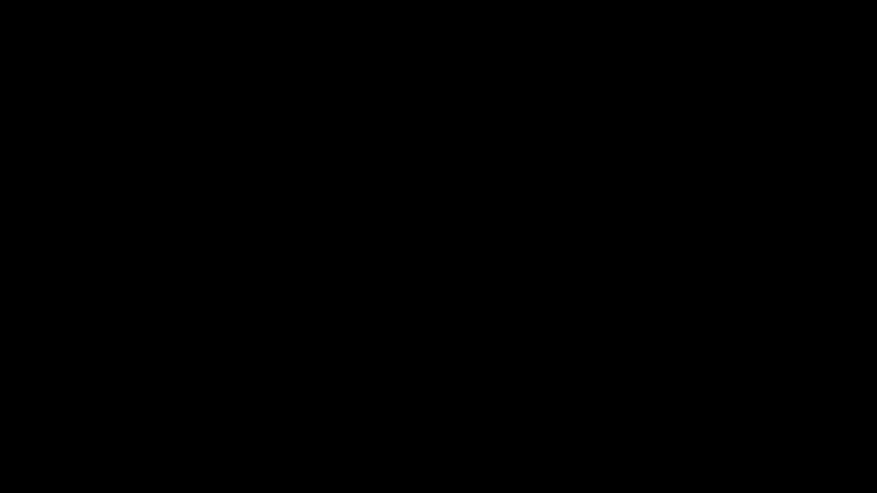